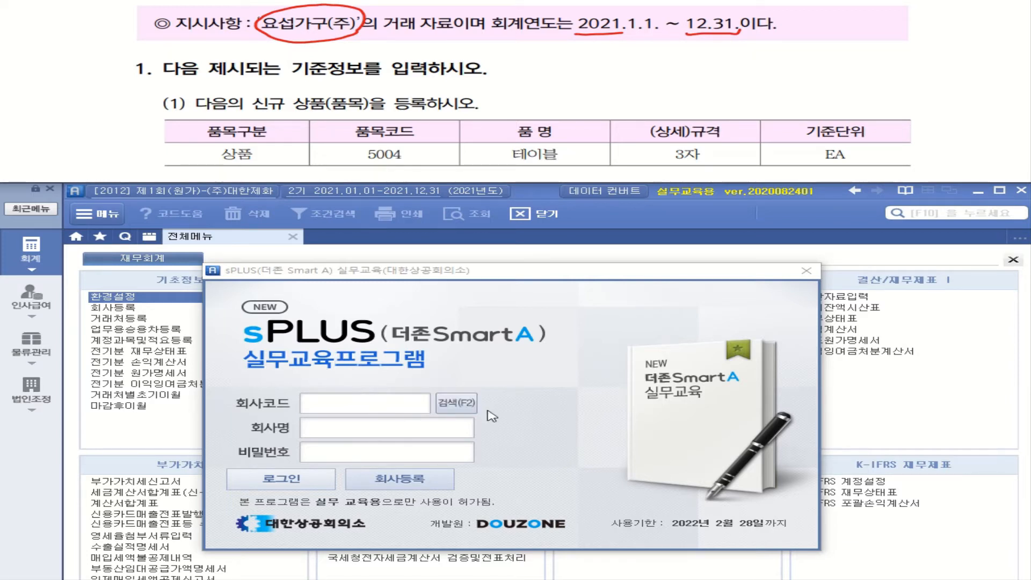
Select company 2021 제2회-요섭가구(주) from the company search and log in
click(465, 406)
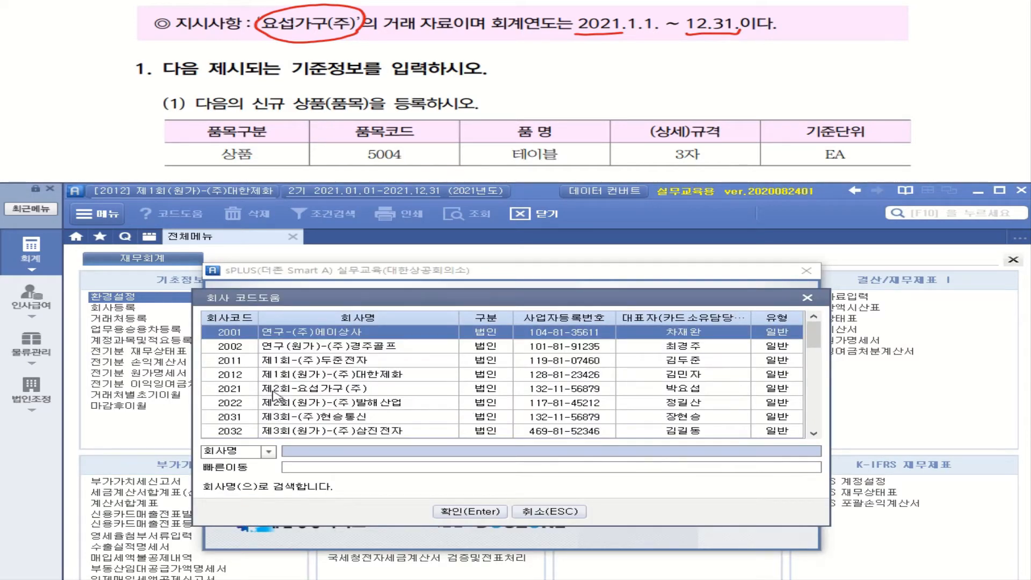
click(351, 394)
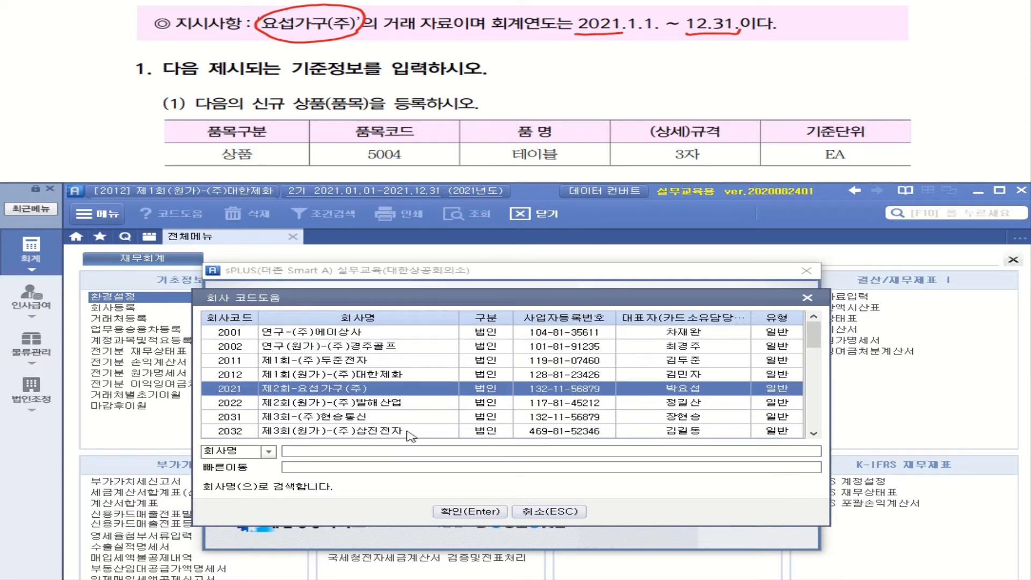
click(471, 510)
click(318, 477)
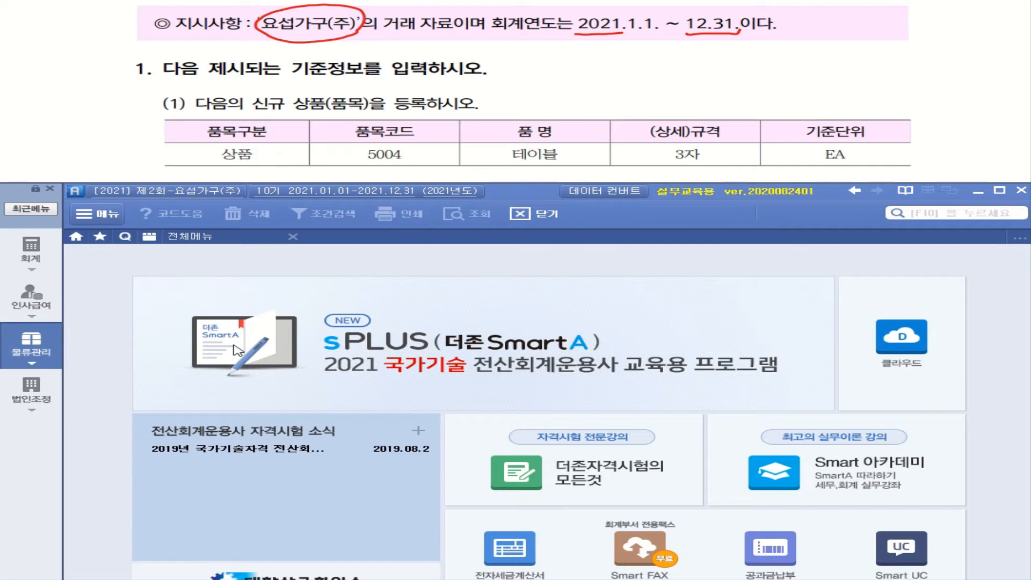
Annotate the 상품 task with a 품목등록 note, then open 물류관리 > 품목등록
mouse_move(315, 110)
mouse_down()
mouse_move(326, 100)
mouse_move(320, 109)
mouse_up()
drag(326, 108, 422, 108)
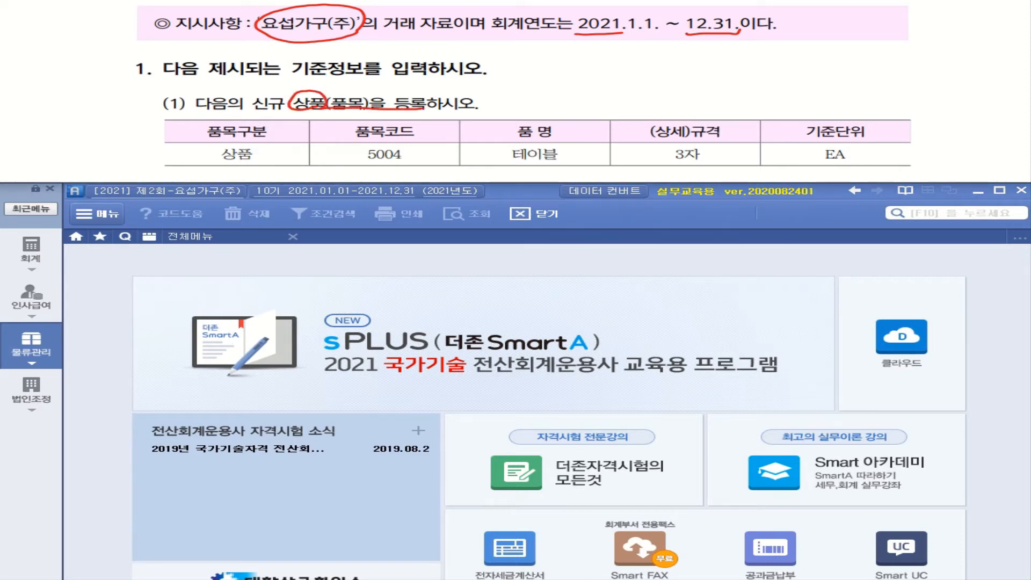
mouse_move(500, 97)
mouse_down()
mouse_move(540, 95)
mouse_move(530, 103)
mouse_move(602, 78)
mouse_up()
drag(576, 82, 580, 86)
mouse_move(586, 81)
mouse_down()
mouse_move(603, 89)
mouse_move(590, 104)
mouse_up()
mouse_move(601, 81)
mouse_down()
mouse_move(618, 78)
mouse_move(606, 91)
mouse_move(630, 86)
mouse_up()
drag(608, 96, 617, 103)
drag(659, 74, 658, 84)
mouse_move(645, 92)
mouse_down()
mouse_move(694, 75)
mouse_move(688, 84)
mouse_up()
mouse_move(660, 89)
mouse_down()
mouse_move(691, 87)
mouse_move(684, 103)
mouse_up()
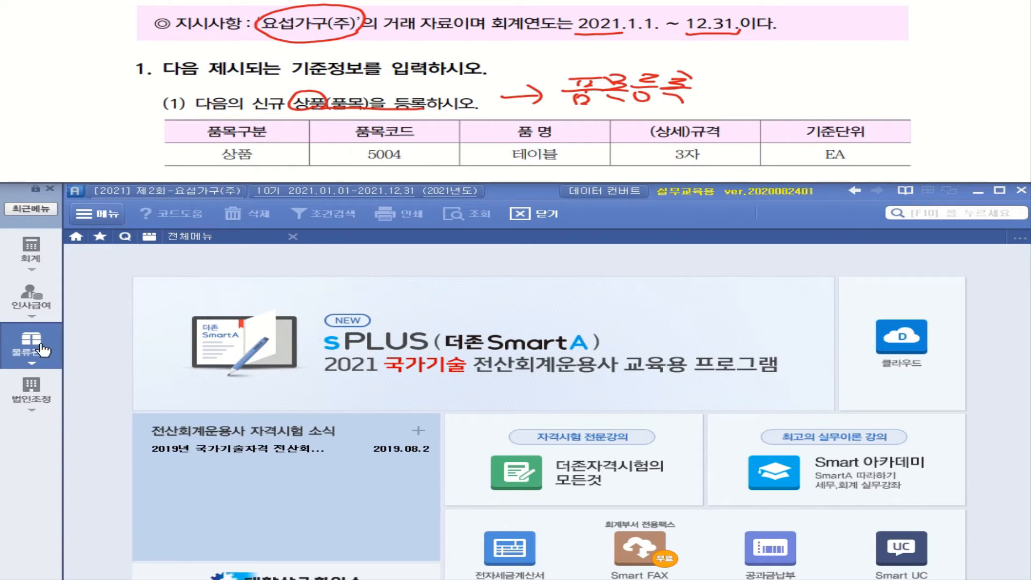
click(43, 350)
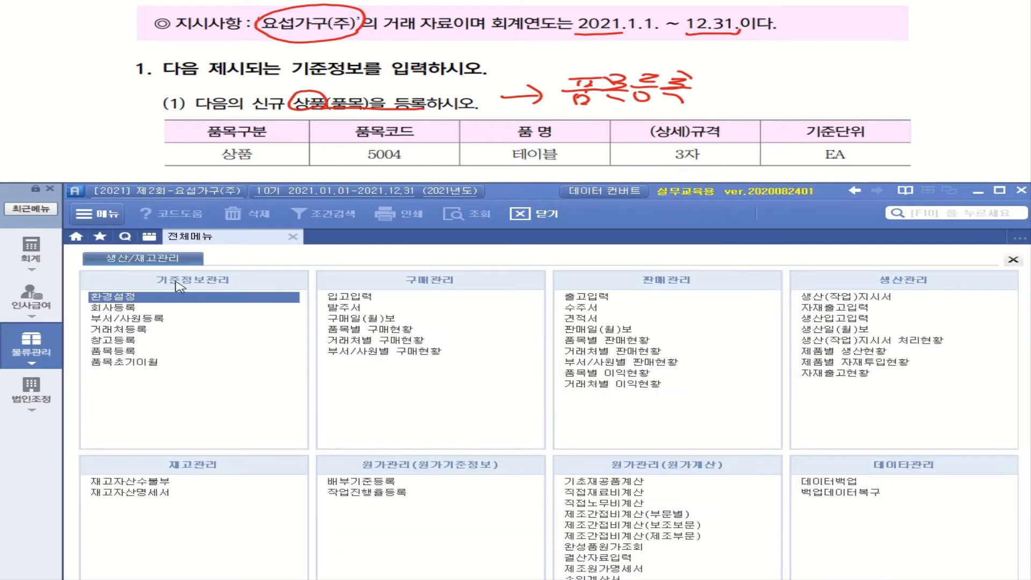
click(118, 353)
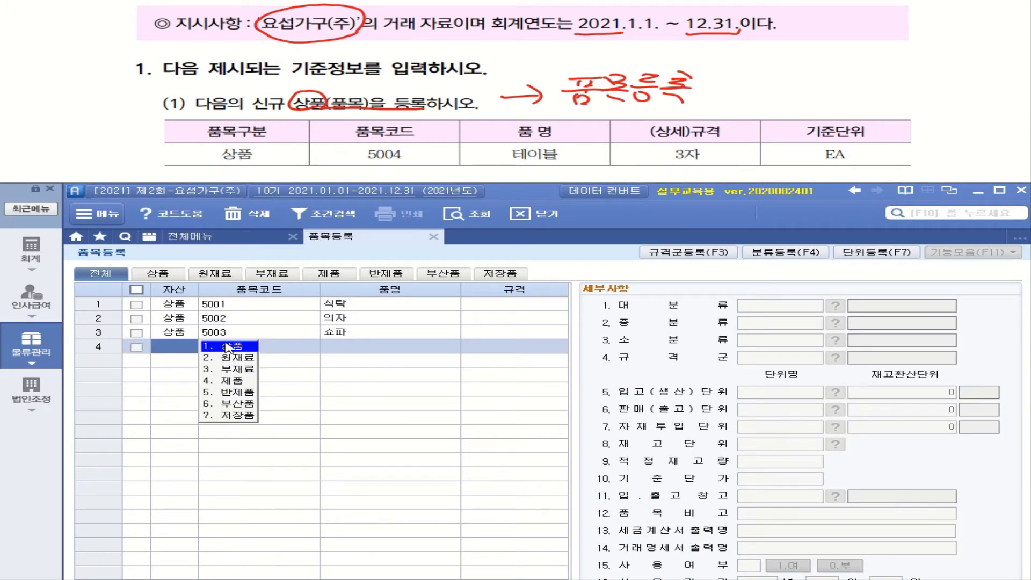
Add row 4 as 상품 code 5004, name 테이블, spec 3자, and circle the EA unit
click(242, 348)
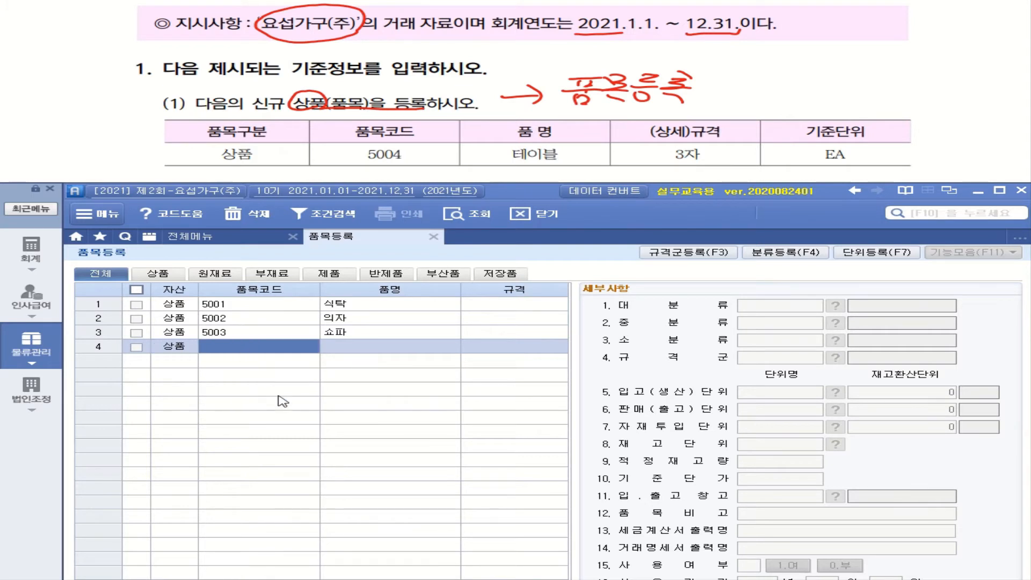
text(5004)
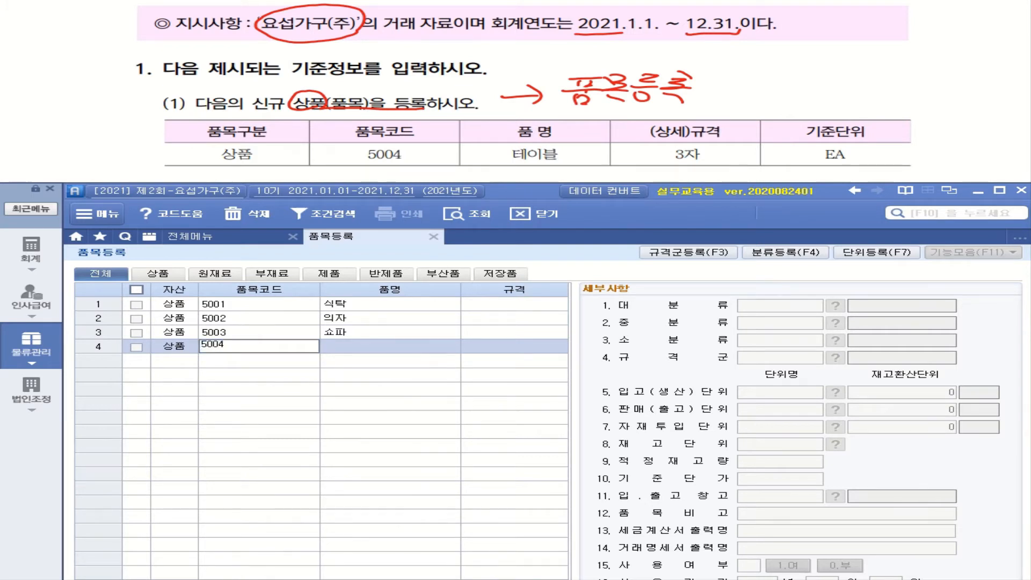
key(Return)
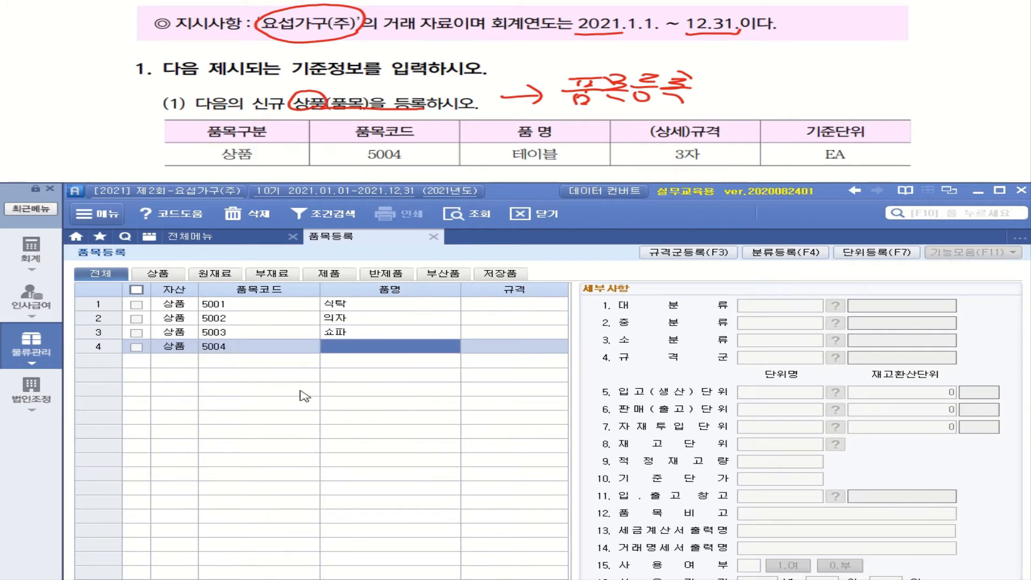
text(텔)
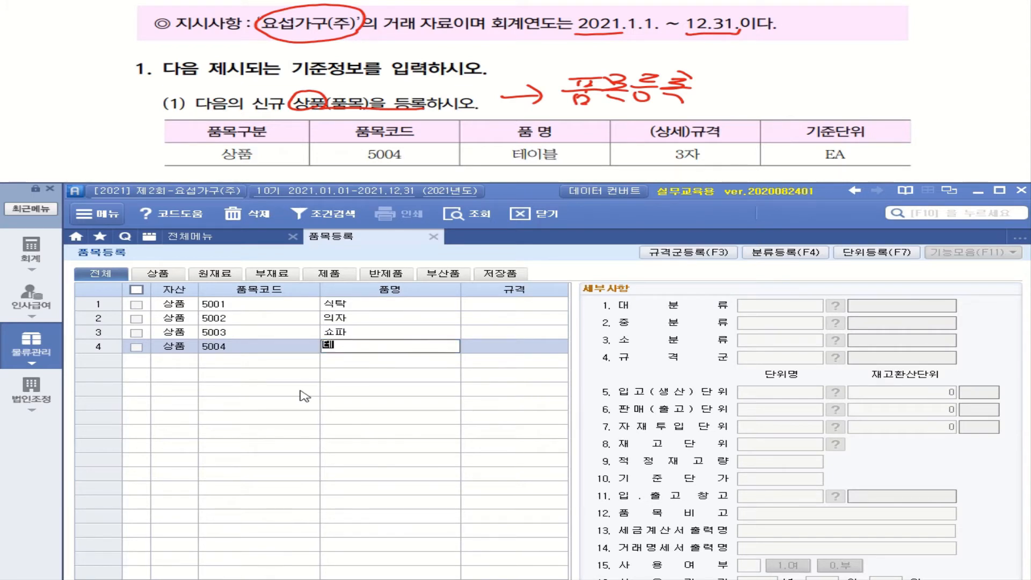
key(BackSpace)
text(텡)
text(입)
text(블)
key(Return)
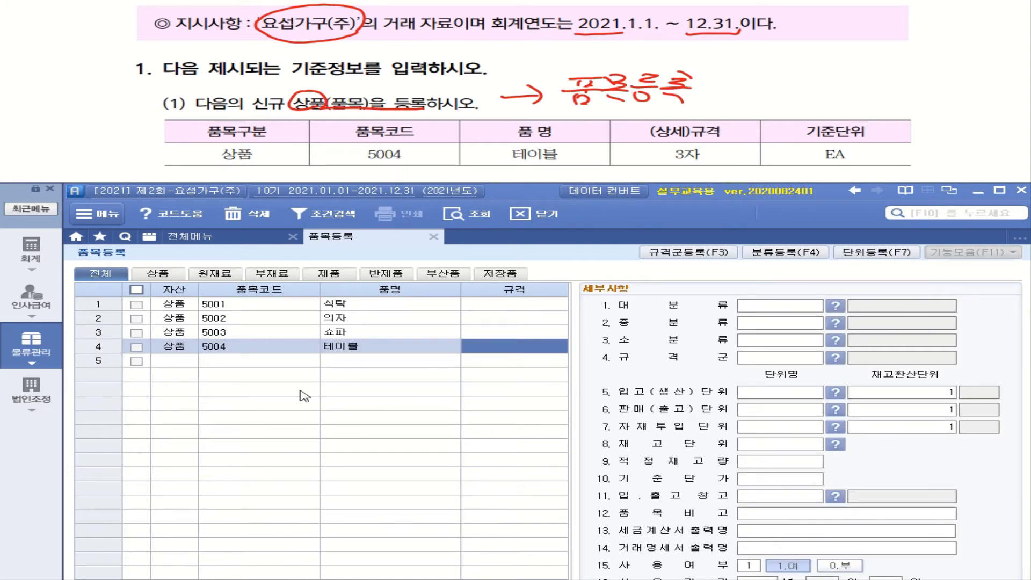
text(3)
text(자)
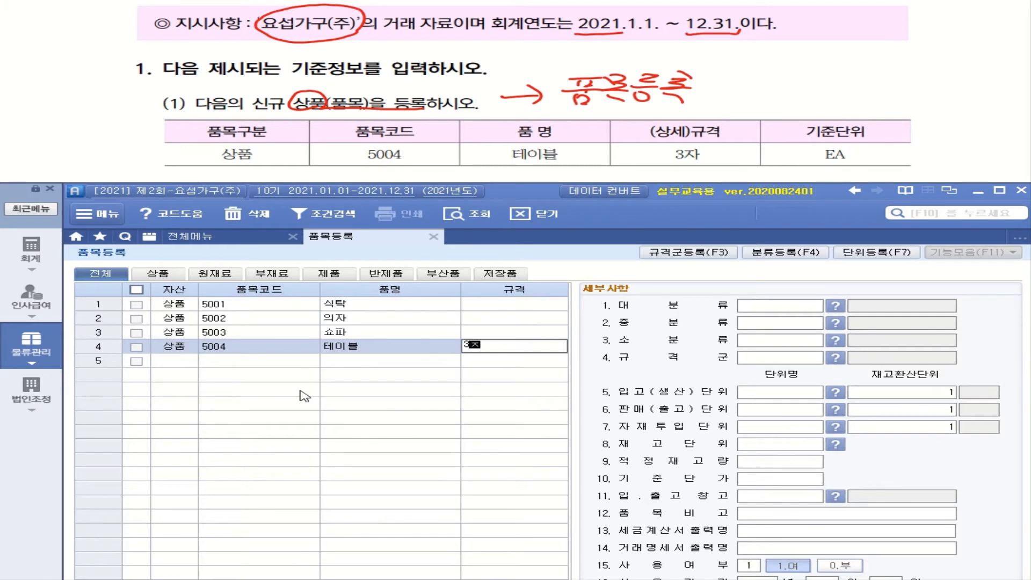
key(Return)
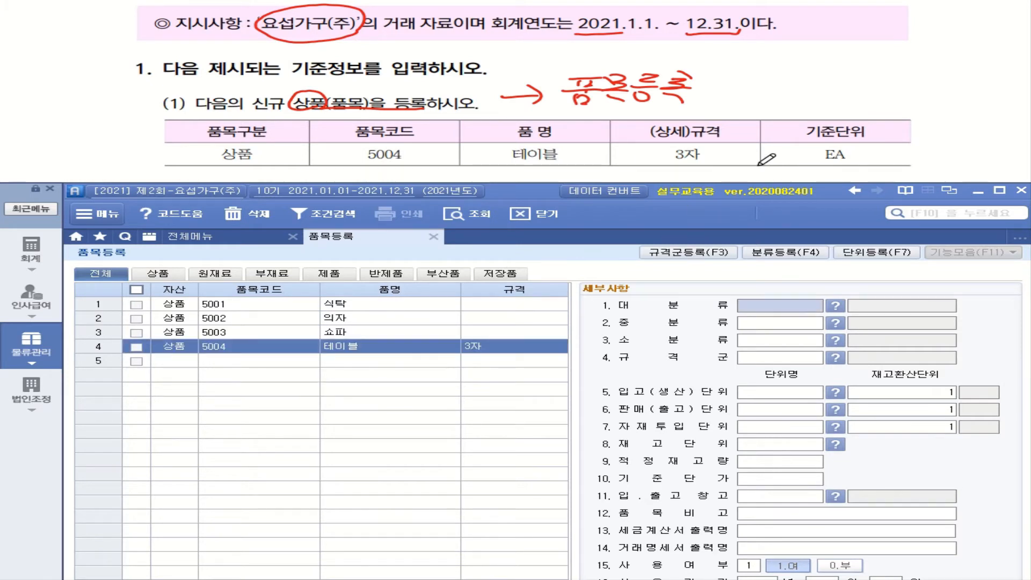
mouse_move(863, 159)
mouse_down()
mouse_move(816, 125)
mouse_move(871, 159)
mouse_up()
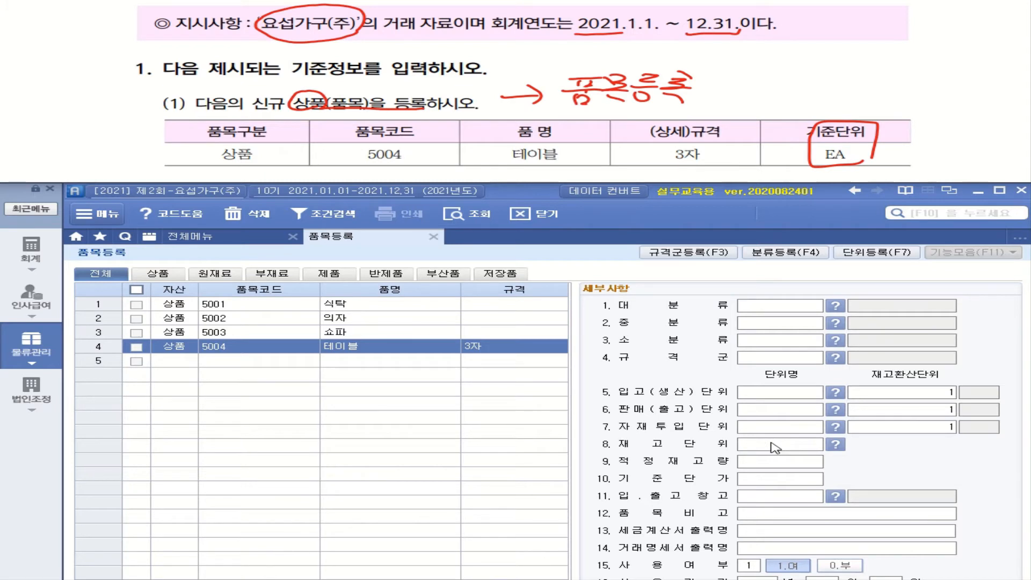
Set item 5004's receiving and sales units to EA
click(760, 398)
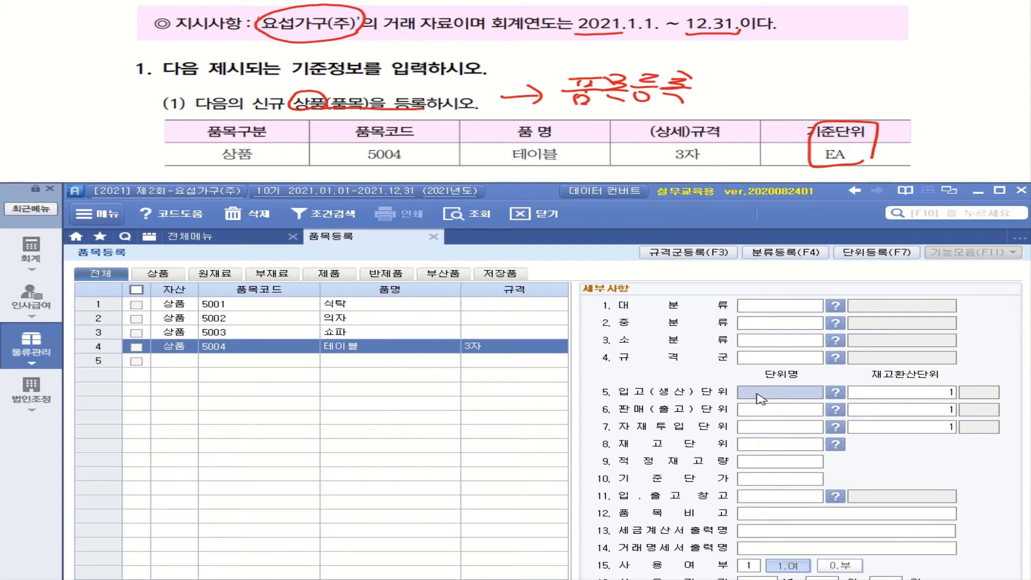
text(ea)
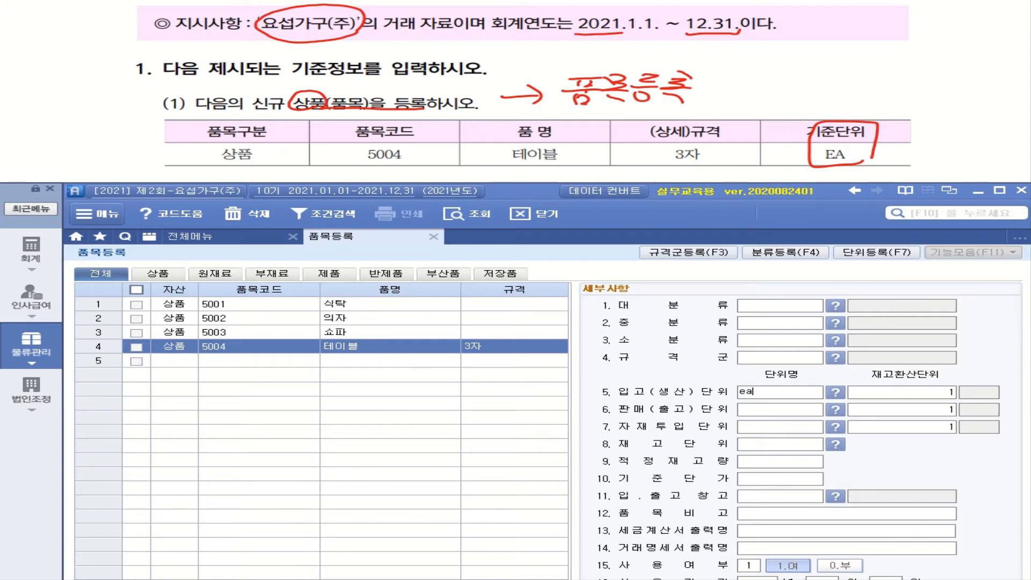
key(BackSpace)
key(BackSpace)
text(EA)
key(Return)
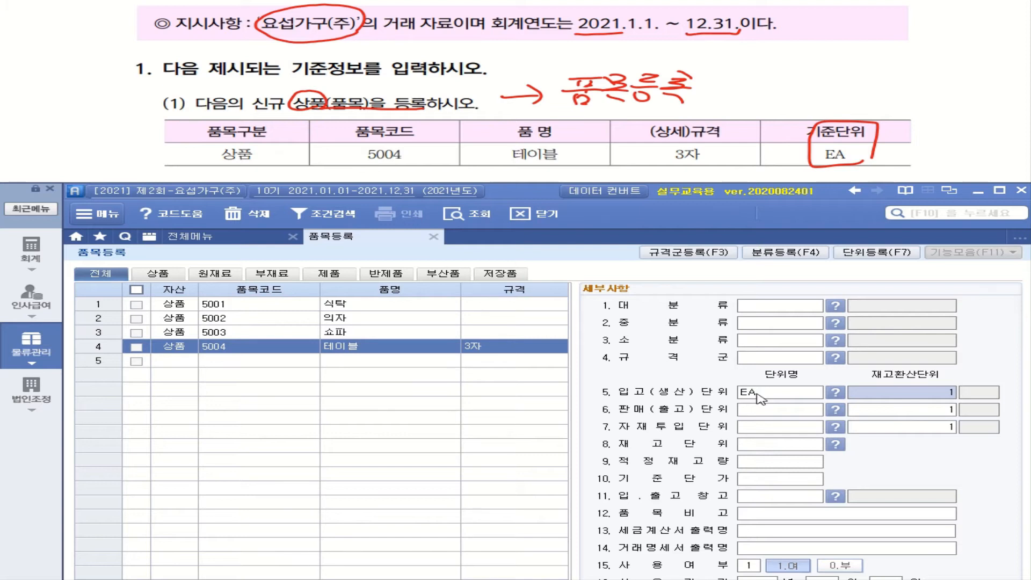
key(Return)
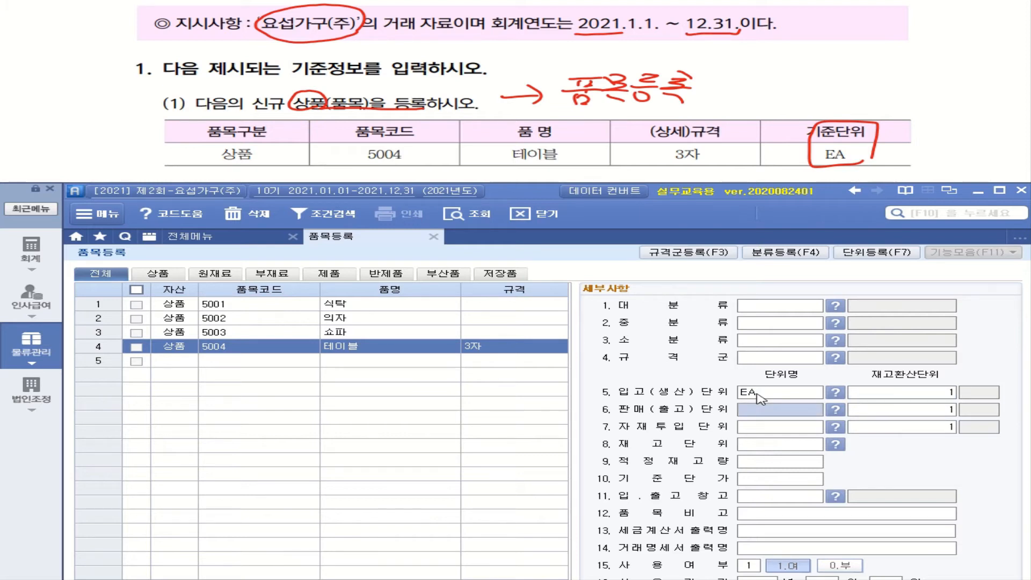
text(EA)
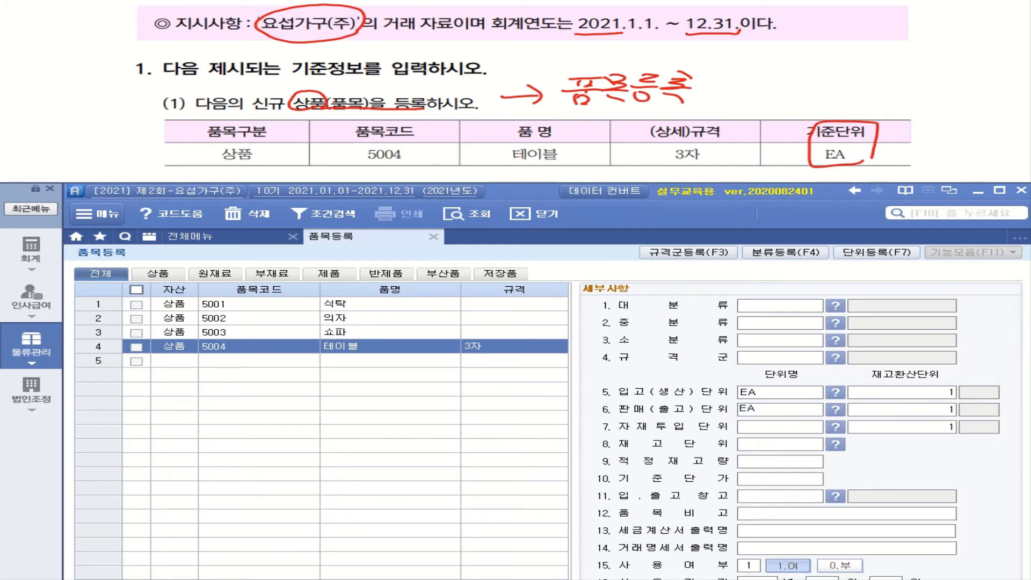
key(Return)
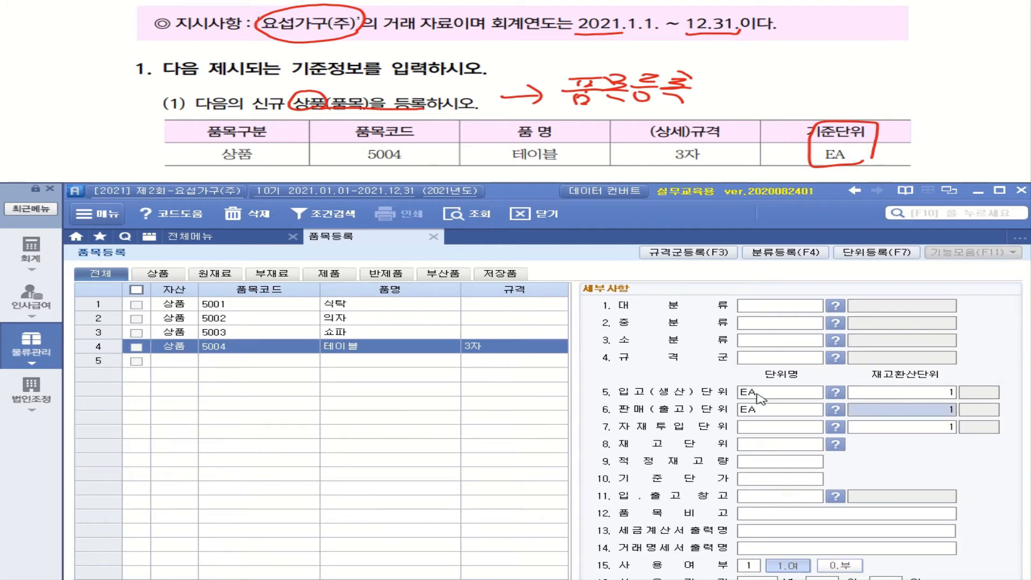
Set item 5004's material-input and stock units to EA as well
click(785, 408)
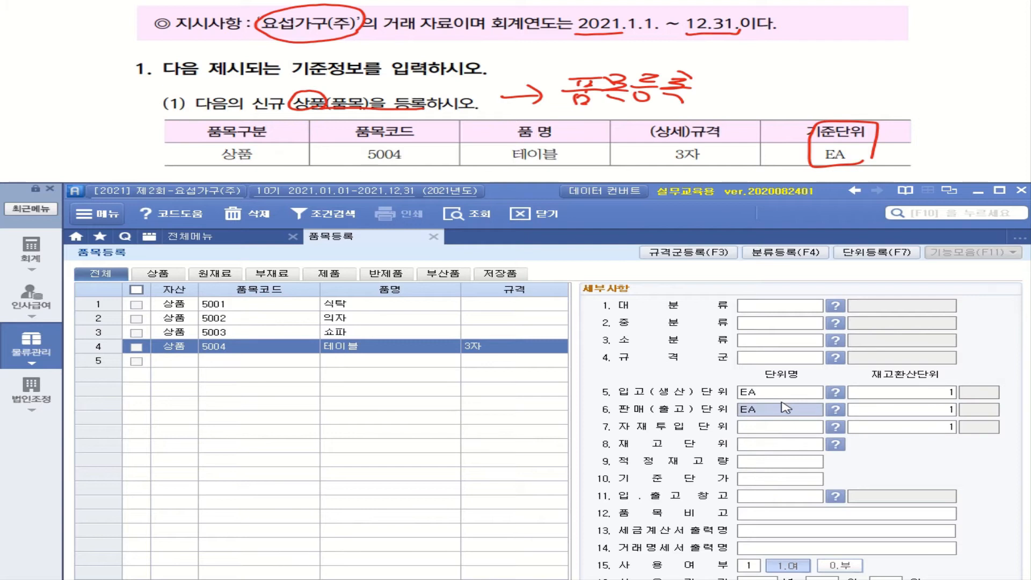
click(787, 430)
text(EA)
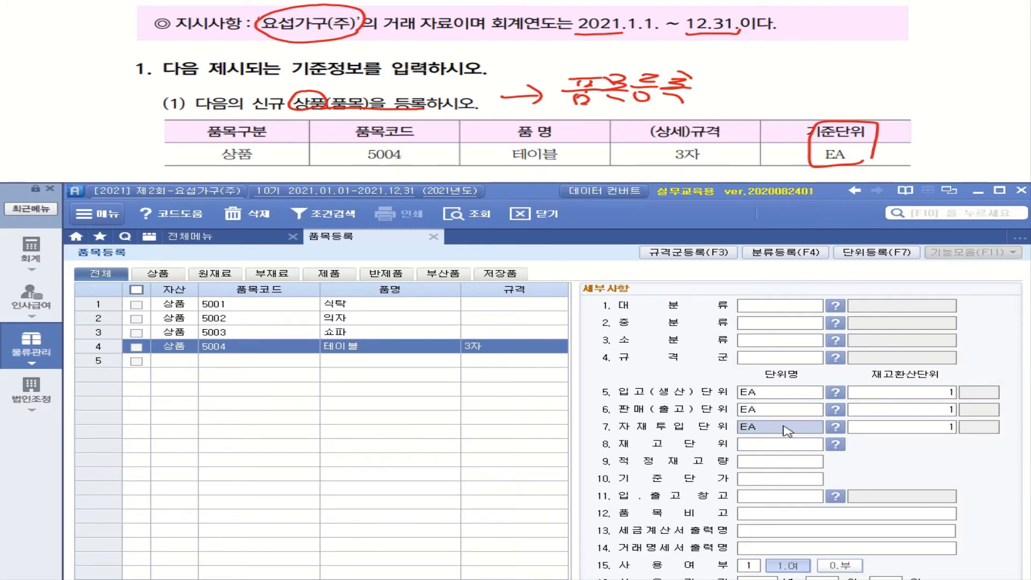
click(783, 445)
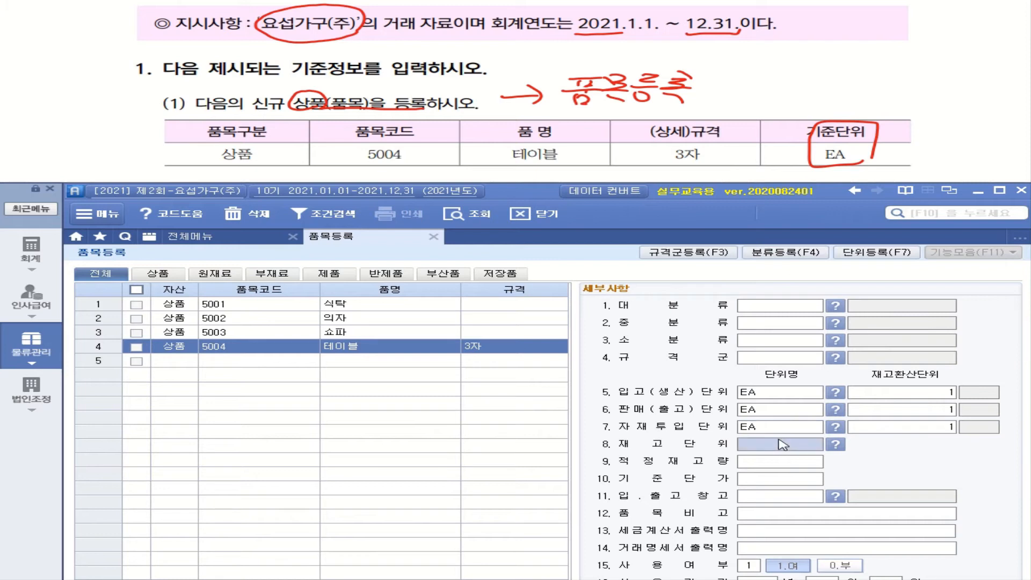
text(EA)
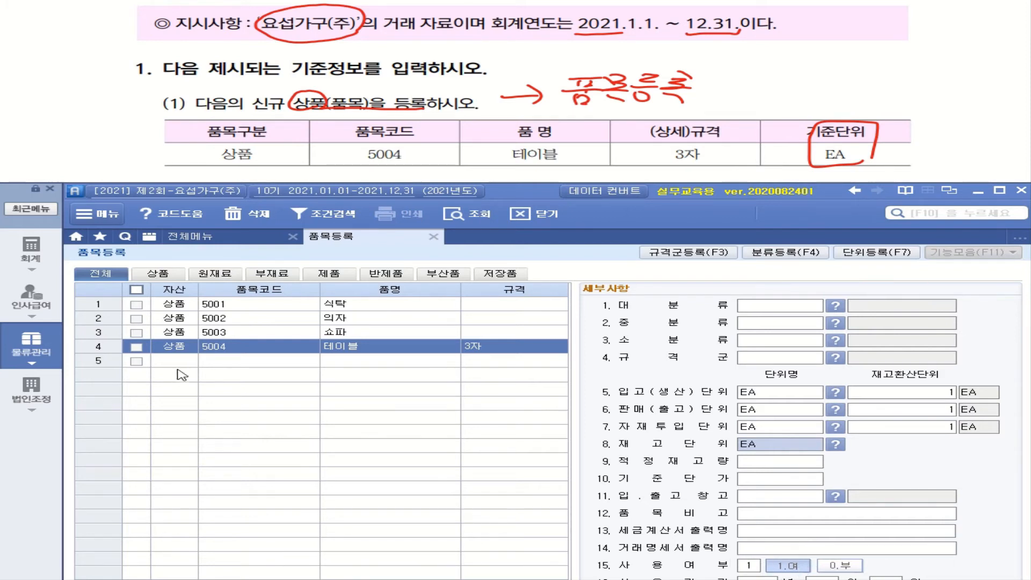
click(189, 348)
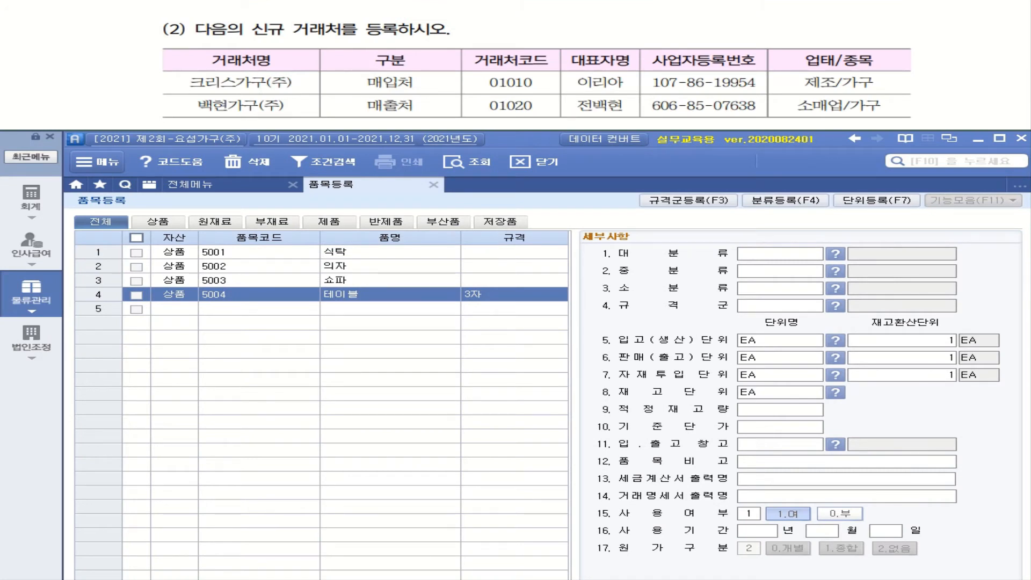
Annotate the vendor task with a 거래처등록 note and underline 매입처 and 매출처
drag(273, 38, 401, 39)
mouse_move(461, 29)
mouse_down()
mouse_move(537, 24)
mouse_move(538, 34)
mouse_up()
drag(549, 19, 568, 29)
mouse_move(570, 14)
mouse_down()
mouse_move(583, 31)
mouse_move(602, 11)
mouse_up()
mouse_move(587, 16)
mouse_down()
mouse_move(614, 31)
mouse_move(650, 19)
mouse_up()
drag(624, 23, 649, 24)
mouse_move(632, 26)
mouse_down()
mouse_move(623, 33)
mouse_move(639, 30)
mouse_up()
mouse_move(659, 9)
mouse_down()
mouse_move(674, 15)
mouse_move(657, 22)
mouse_move(680, 24)
mouse_up()
drag(651, 32, 680, 37)
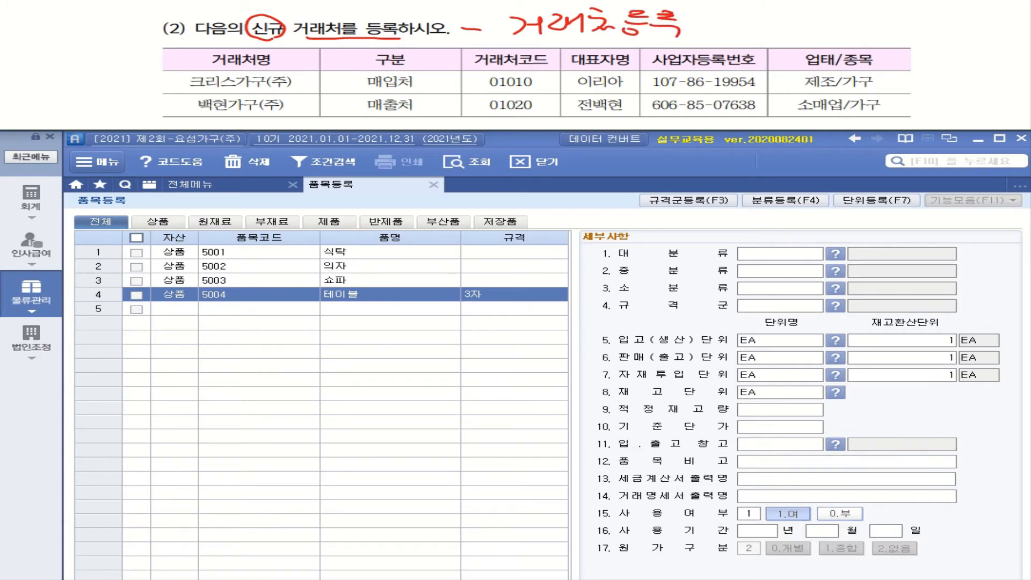
drag(369, 89, 416, 81)
drag(361, 114, 414, 113)
Add (일반) to the note and open 물류관리 > 거래처등록
mouse_move(714, 13)
mouse_down()
mouse_move(704, 38)
mouse_move(762, 25)
mouse_up()
drag(739, 27, 759, 39)
drag(772, 14, 780, 29)
mouse_move(793, 12)
mouse_down()
mouse_move(795, 25)
mouse_move(808, 24)
mouse_up()
drag(776, 32, 796, 40)
mouse_move(806, 10)
mouse_down()
mouse_move(815, 14)
mouse_move(811, 40)
mouse_up()
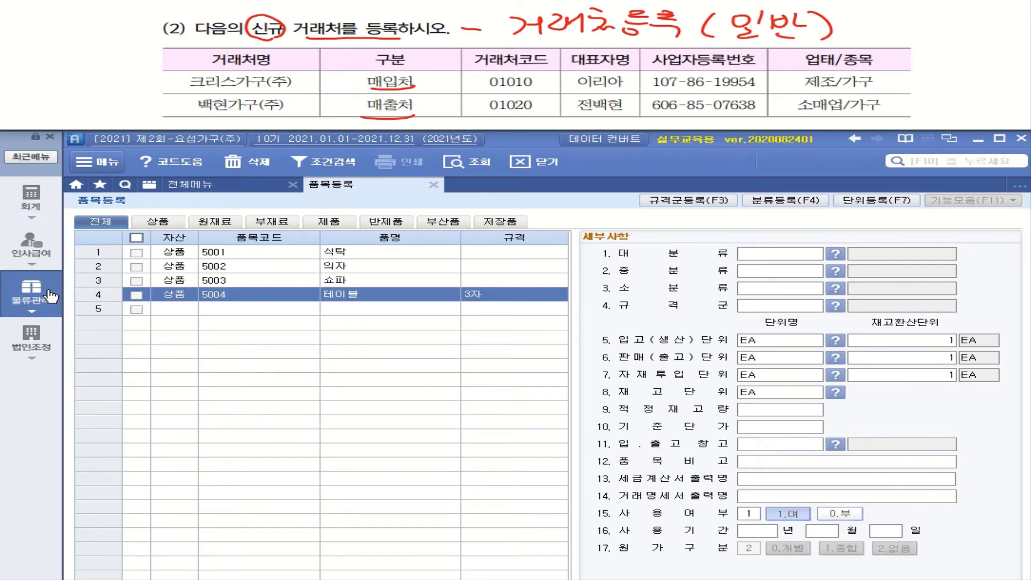
click(45, 297)
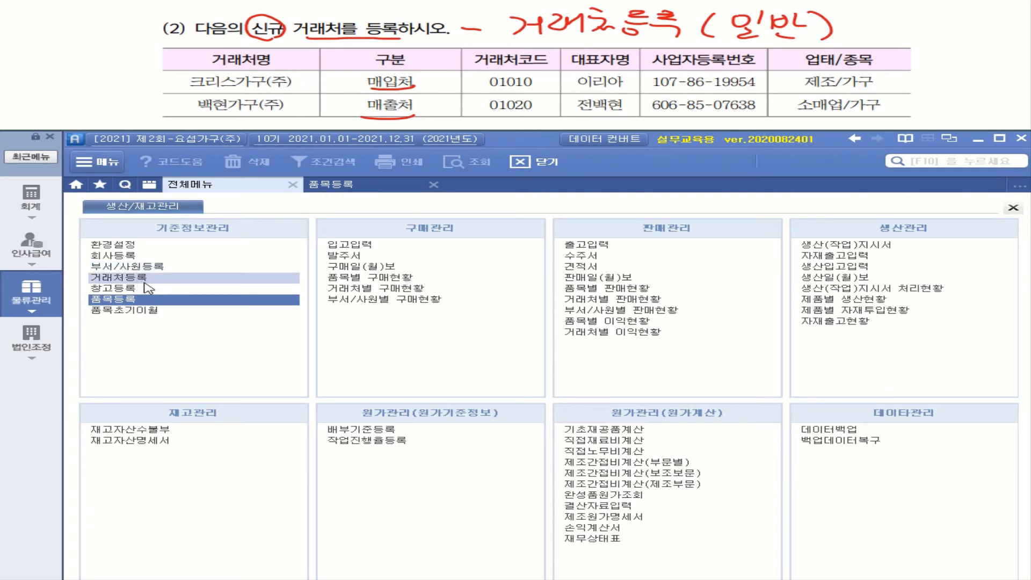
click(146, 283)
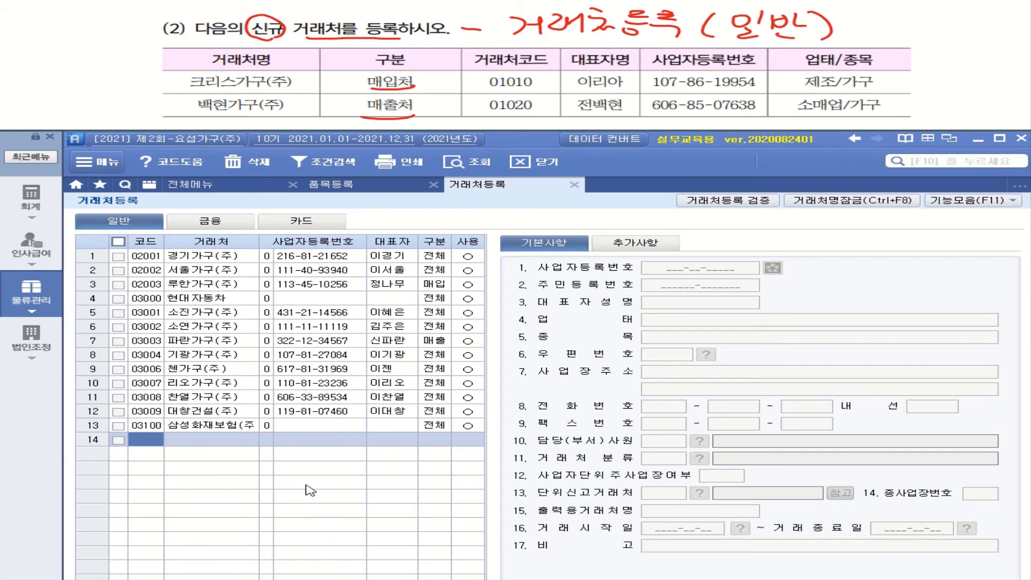
Enter vendor code 01010 with name 크리스가구(주) in row 14
text(01010)
key(Return)
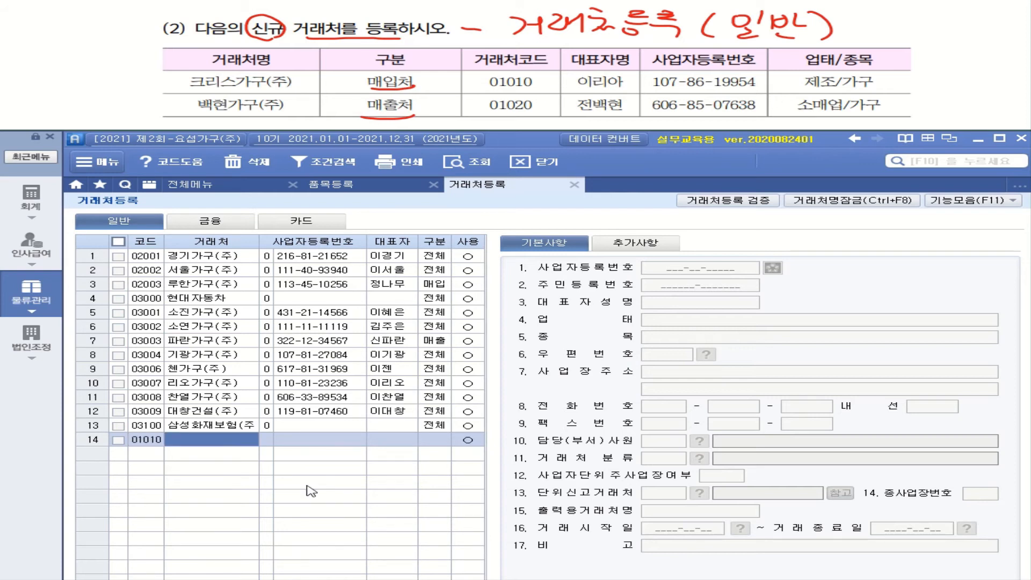
text(키리)
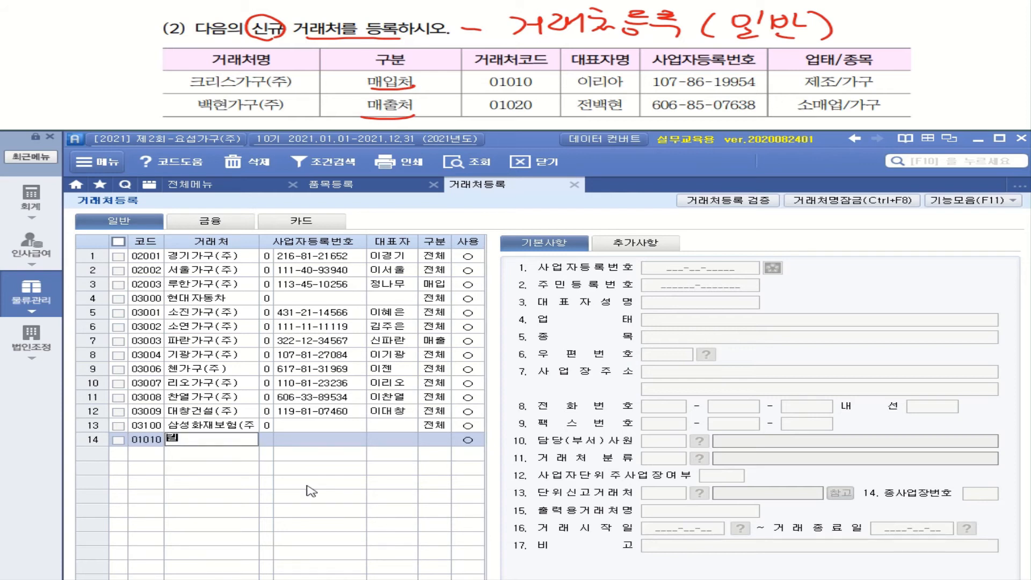
text(ㅅ)
key(BackSpace)
key(BackSpace)
key(BackSpace)
text(ㅋ)
text(ㅡㄹㅣㅅ)
text(ㅡㄱ)
text(ㅏ)
text(ㄱㅜ)
text(()
text(ㅈ)
text(ㅜ))
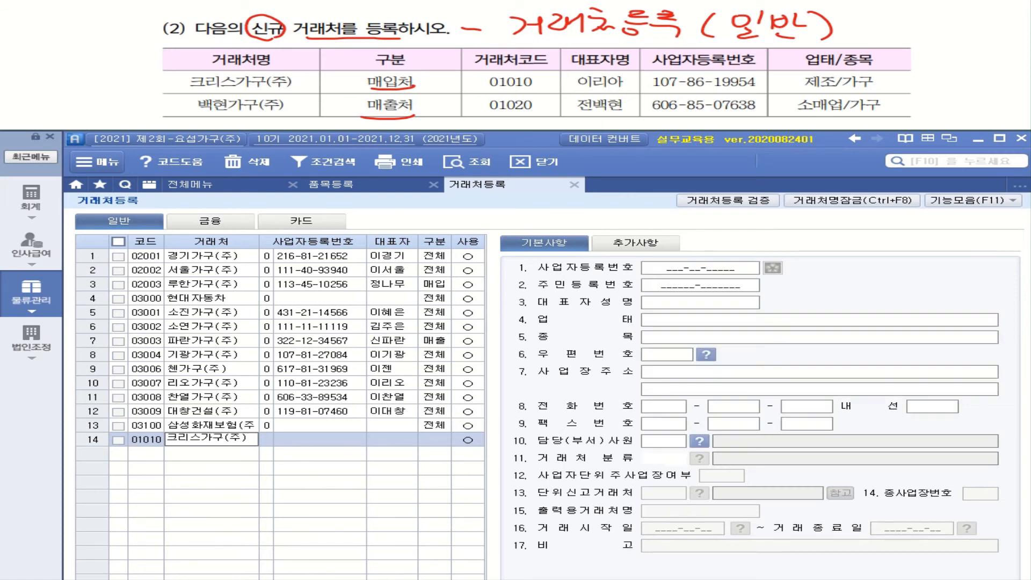
key(Return)
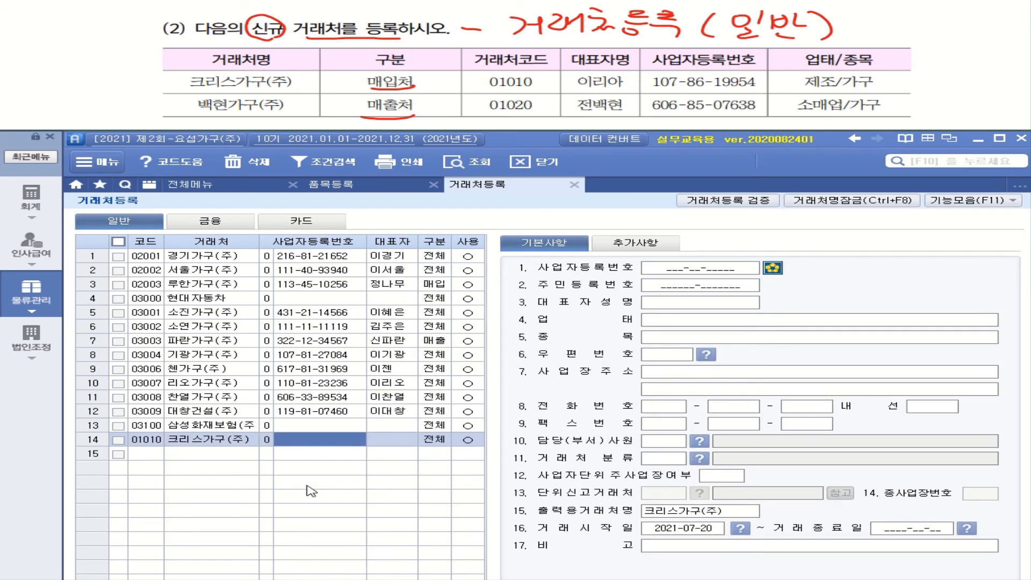
Fill in 크리스가구(주)'s business registration number and representative, type 2.매입, in use
text(107-86-1)
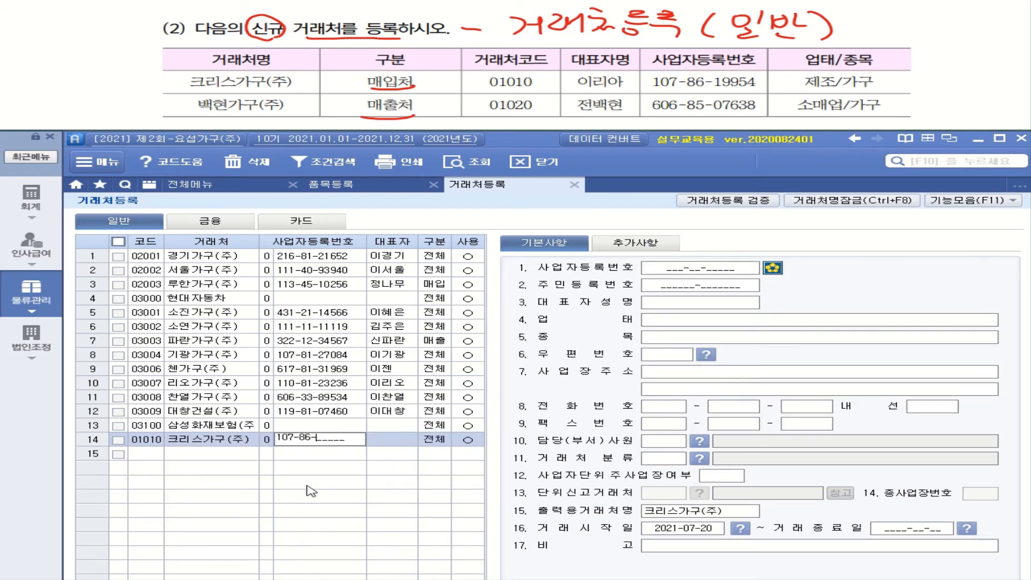
text(9954)
key(Return)
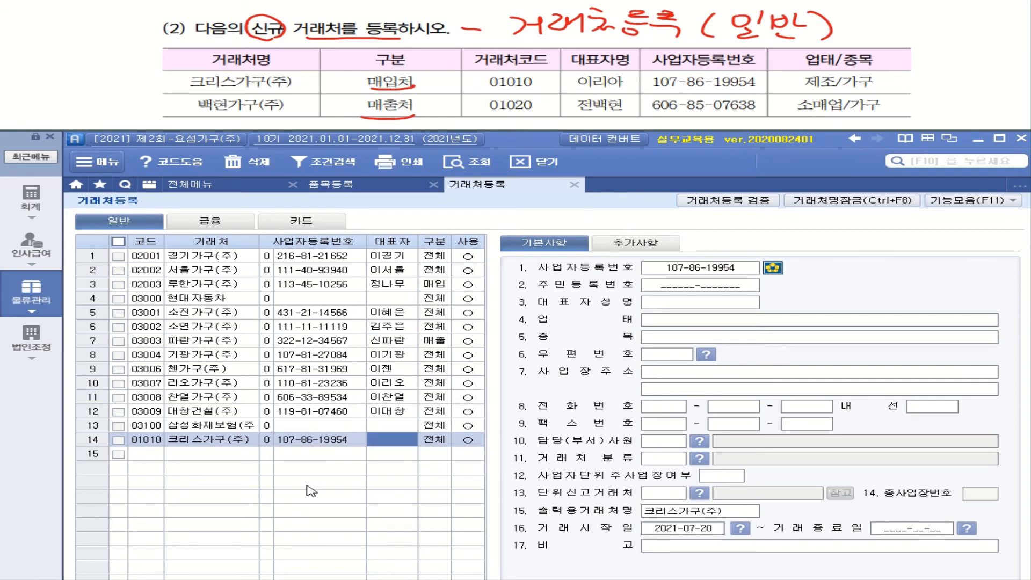
text(이리)
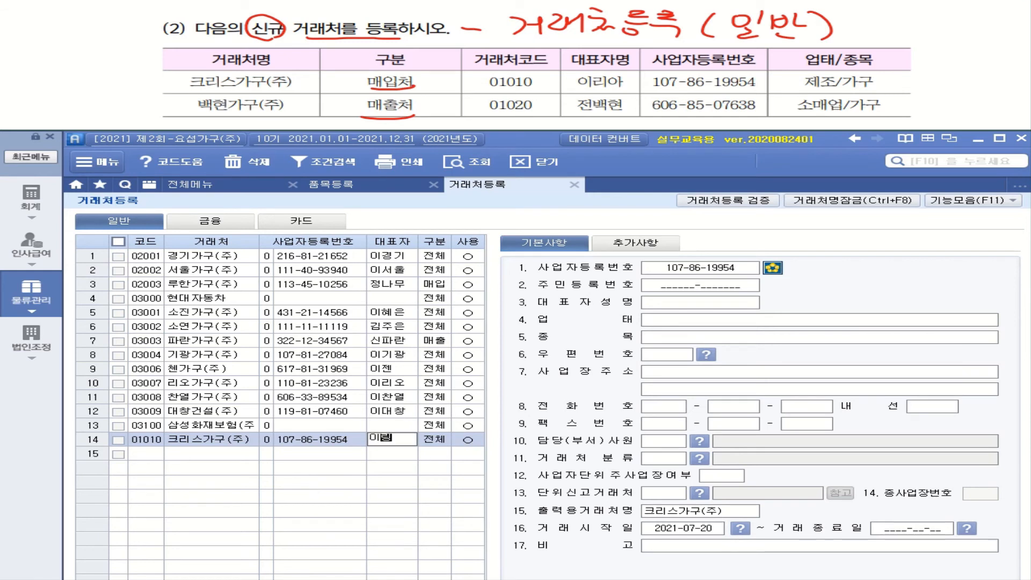
text(아)
key(Return)
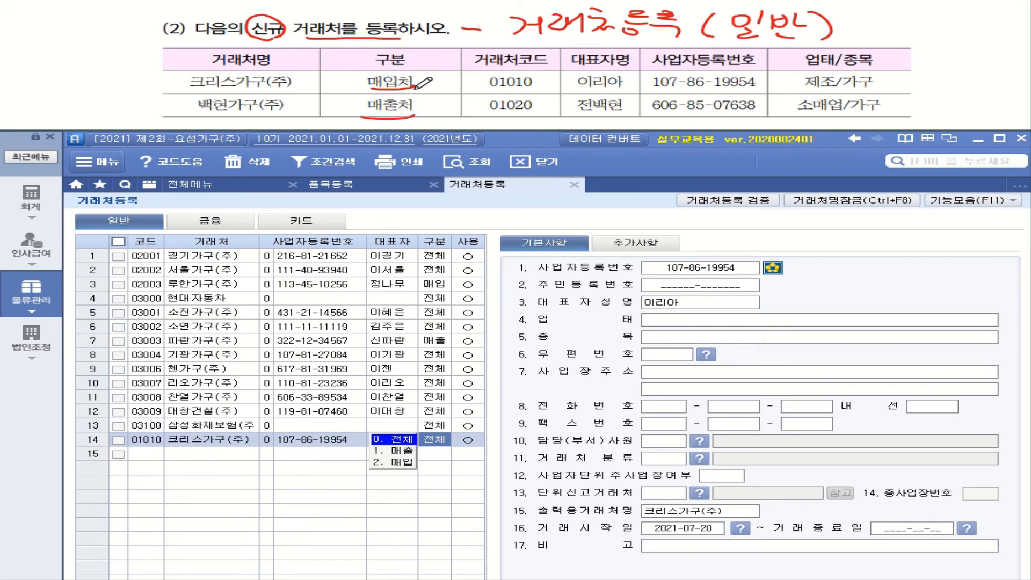
click(402, 463)
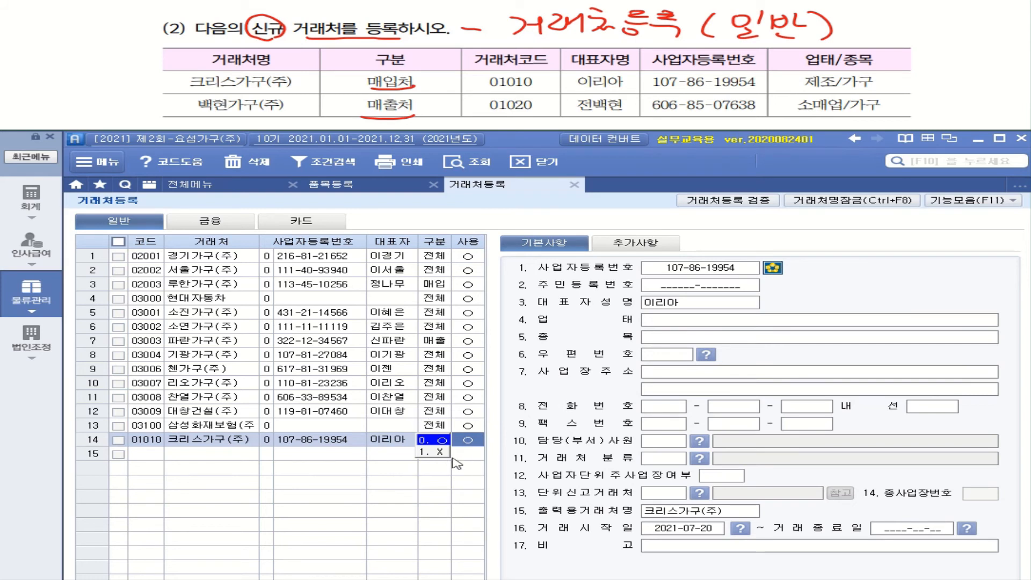
click(441, 440)
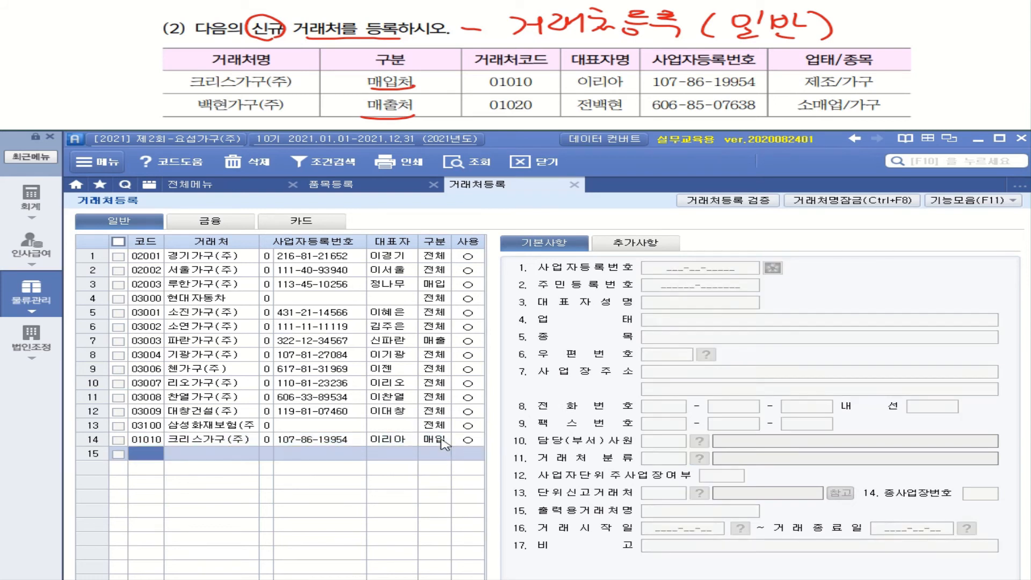
click(390, 439)
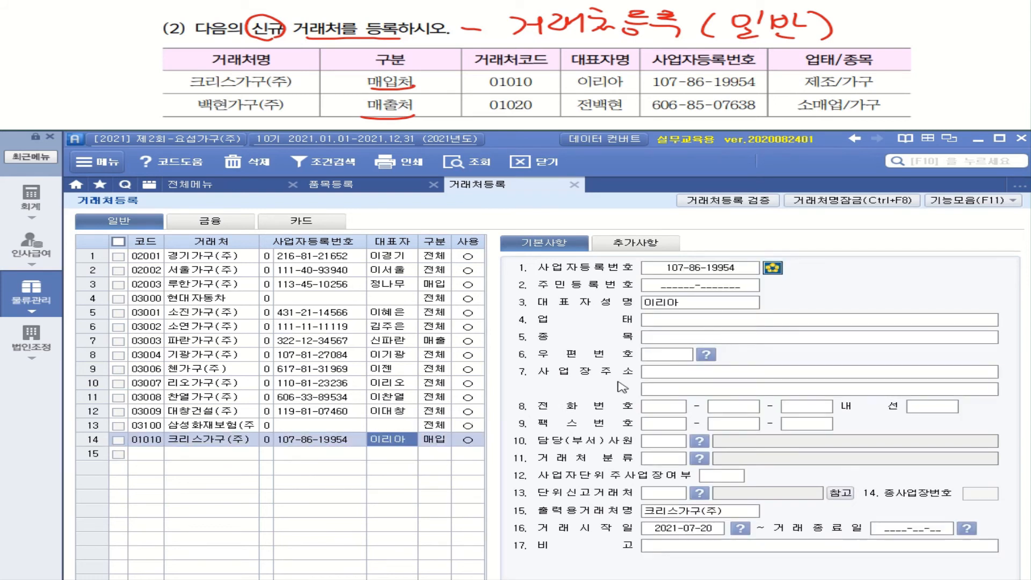
Record 크리스가구(주)'s 업태 as 제조 and 종목 as 가구
click(678, 322)
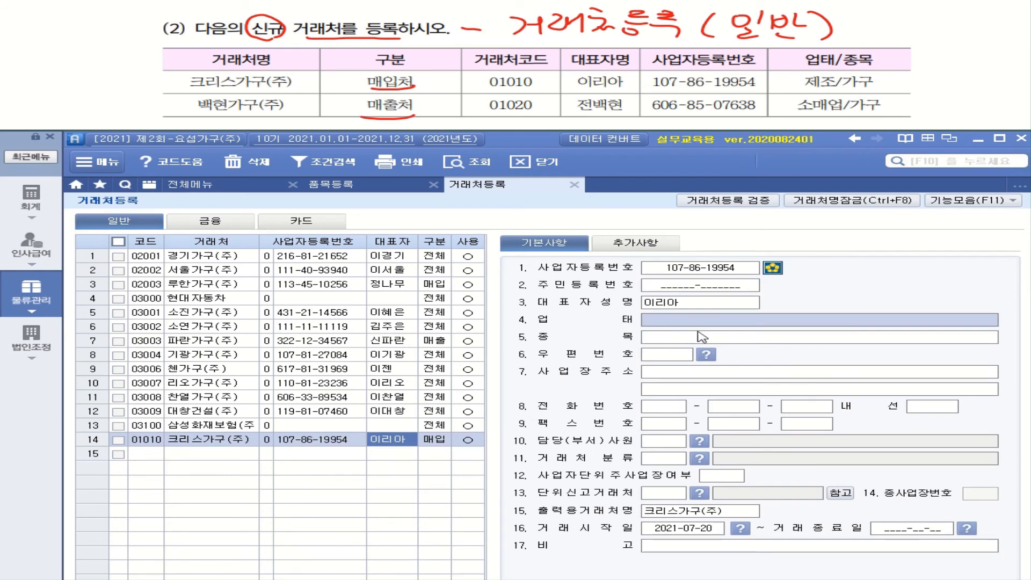
text(제조)
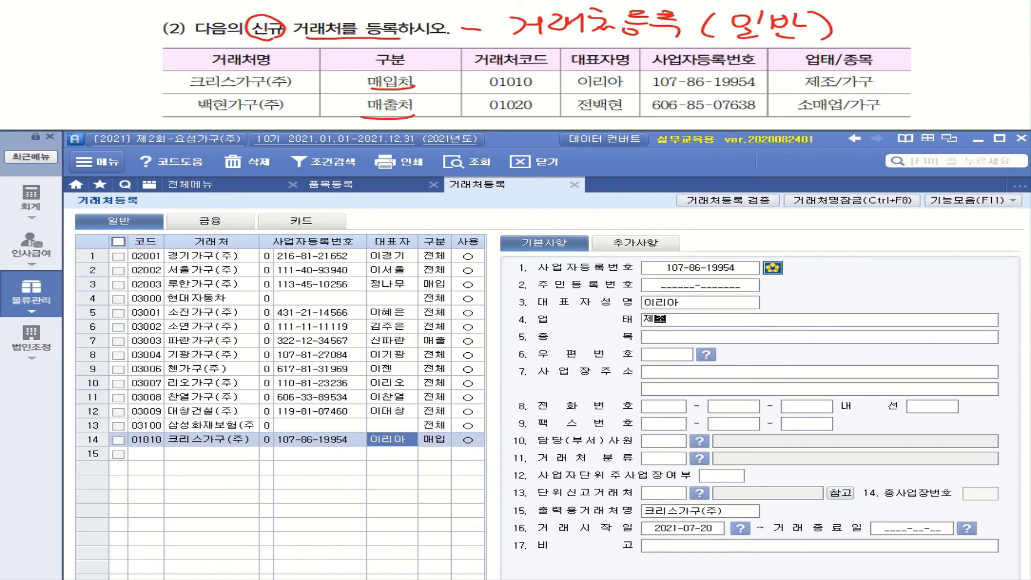
click(701, 336)
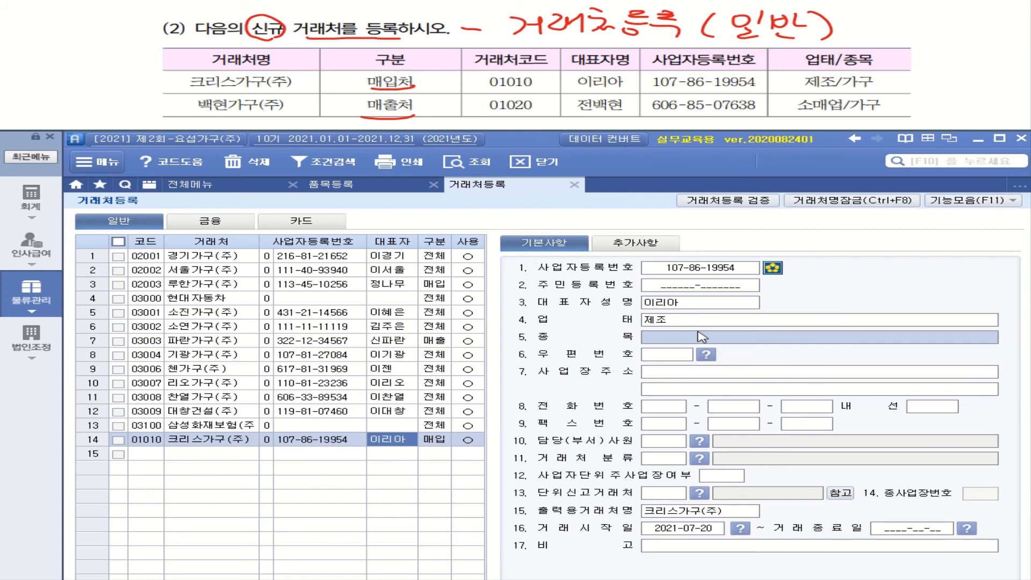
text(가)
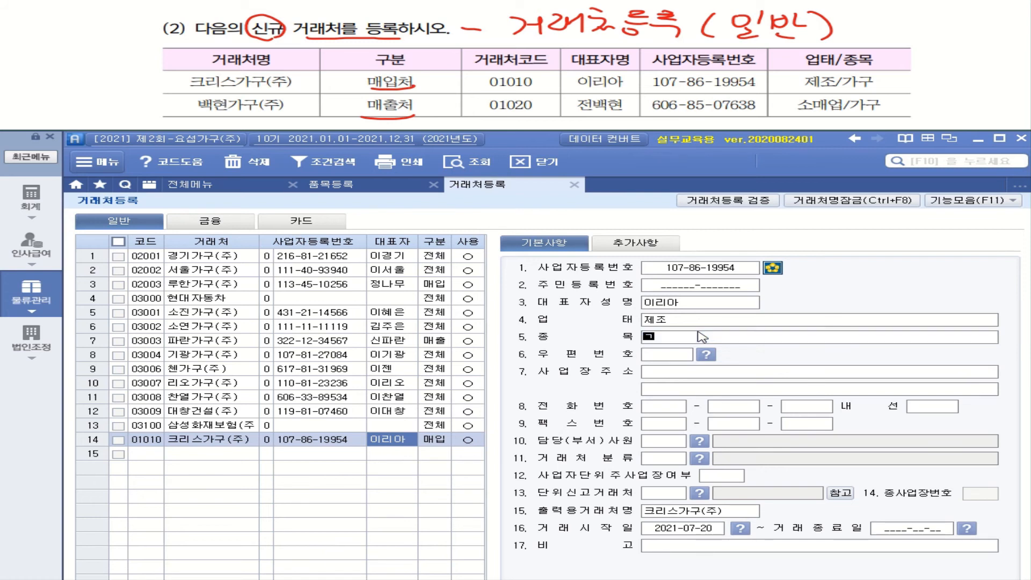
text(ㄱㅜ)
key(Return)
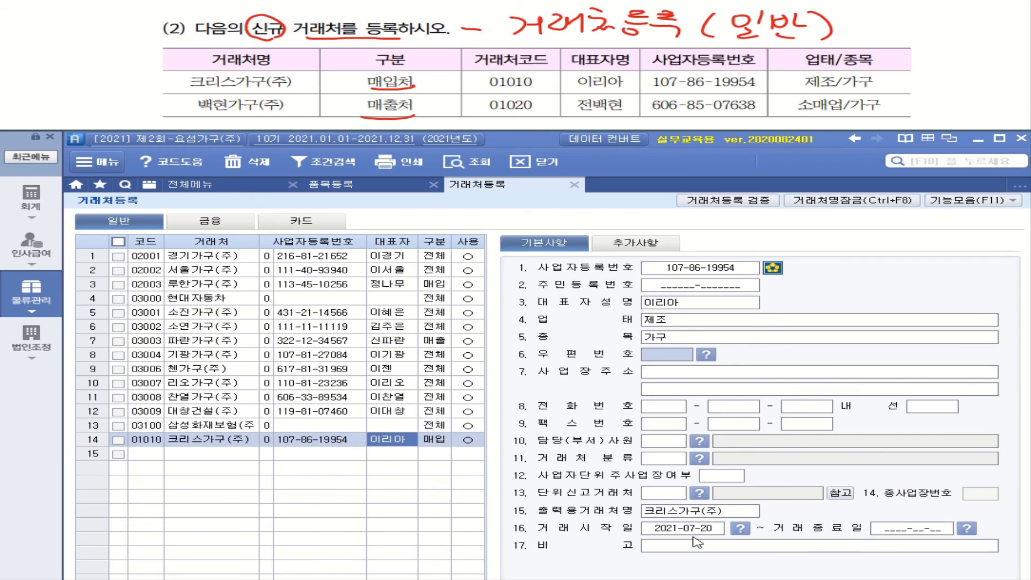
Enter vendor 01020 백현가구(주) in row 15 with its business number and representative
click(152, 460)
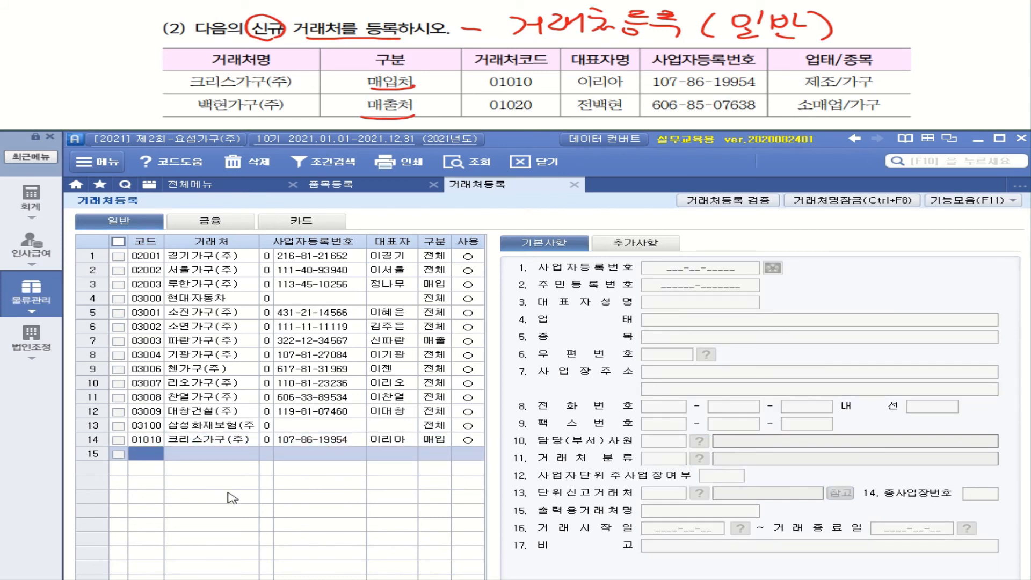
text(01020)
key(Return)
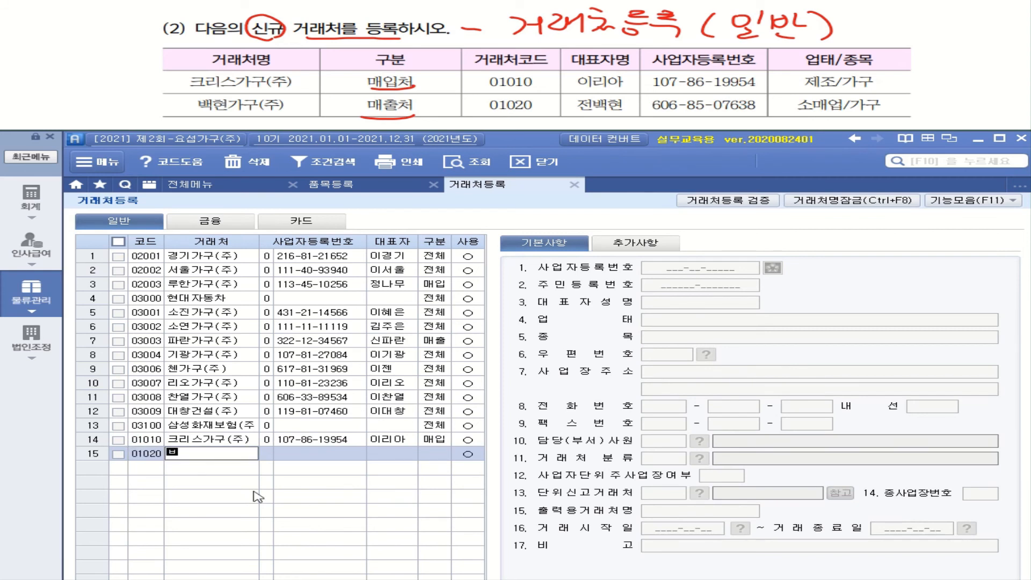
text(백)
text(현)
text(각)
text(구()
text(주)
text())
key(Return)
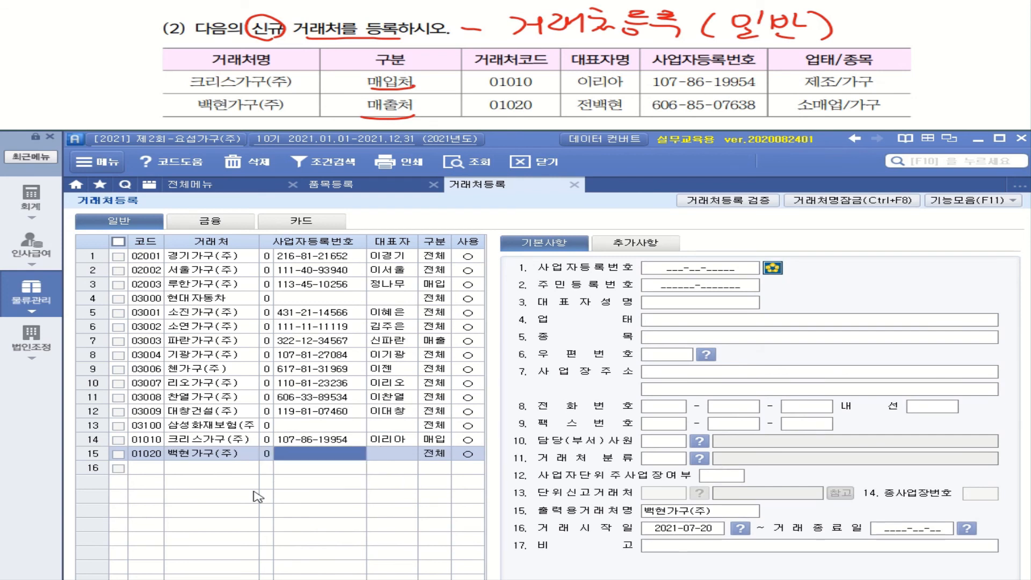
text(606-85-)
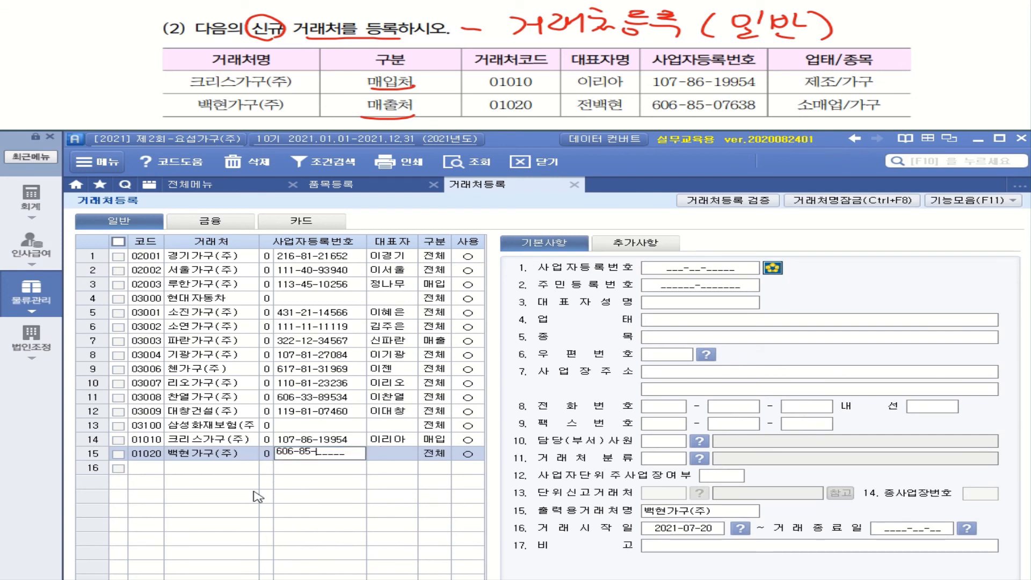
text(07638)
key(Return)
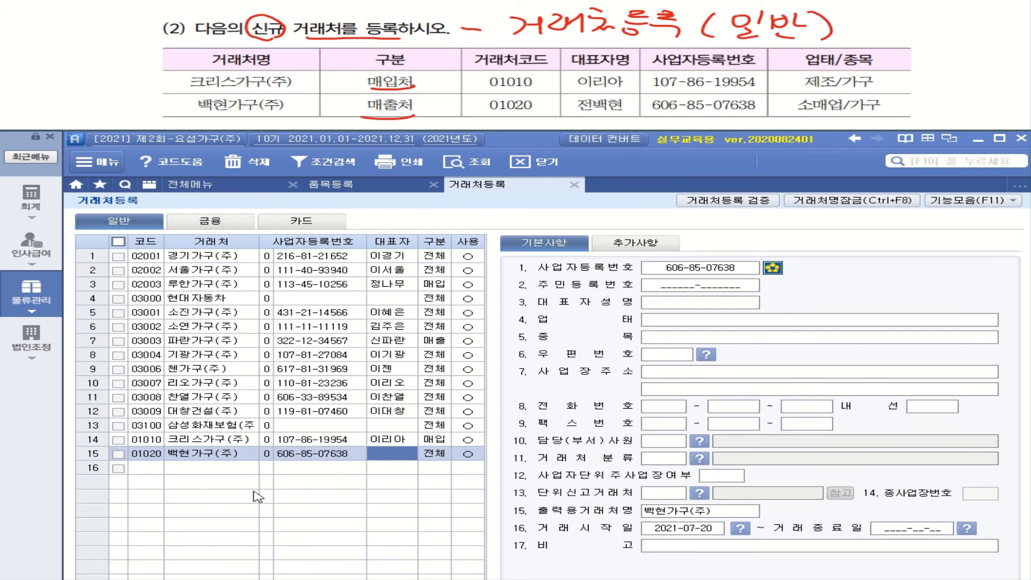
text(전ㅂ)
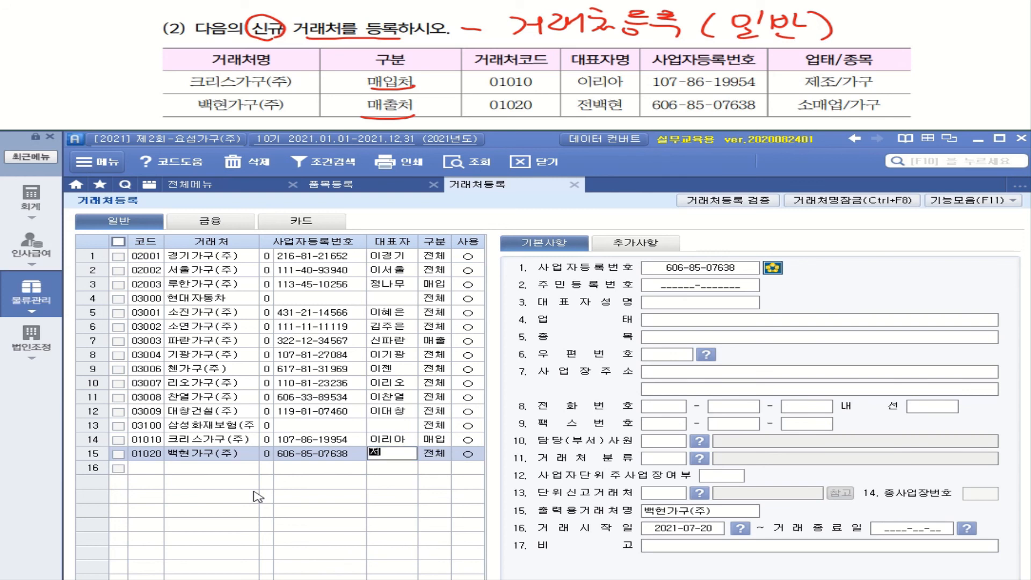
text(백혀ㄴ)
key(Return)
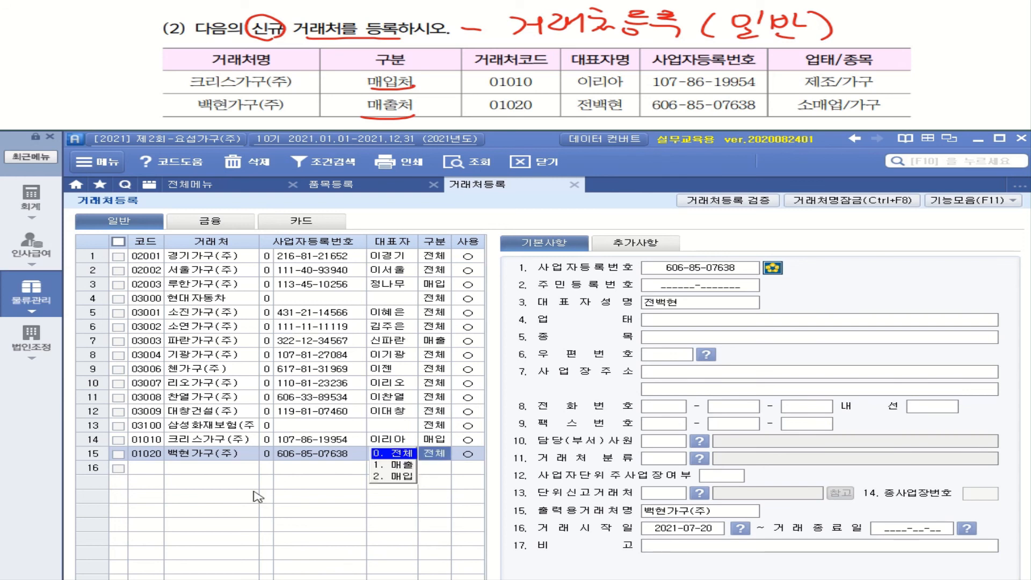
Mark 백현가구(주) as 1.매출 and in use, with 업태 소매업 and 종목 가구
click(411, 465)
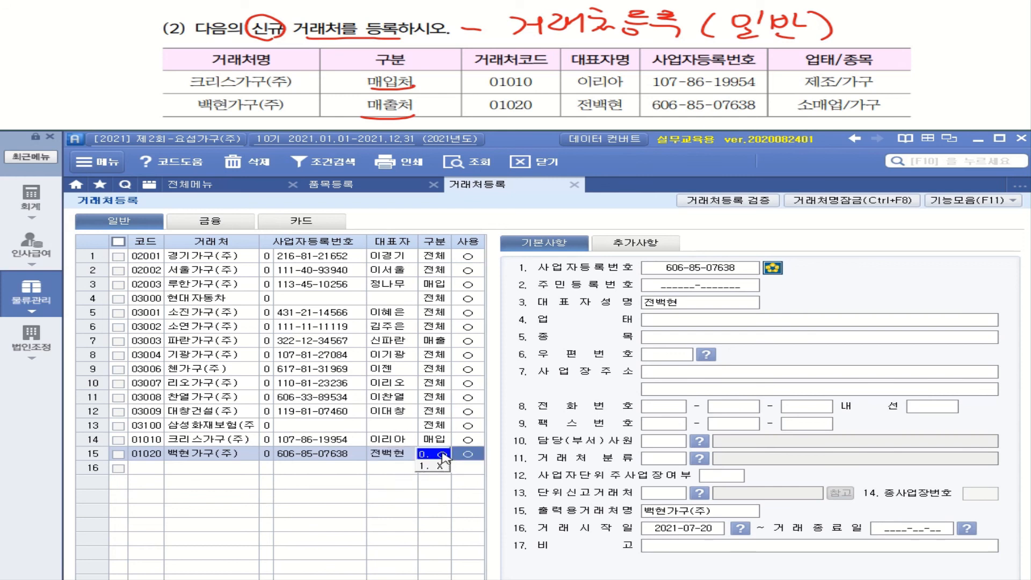
click(441, 455)
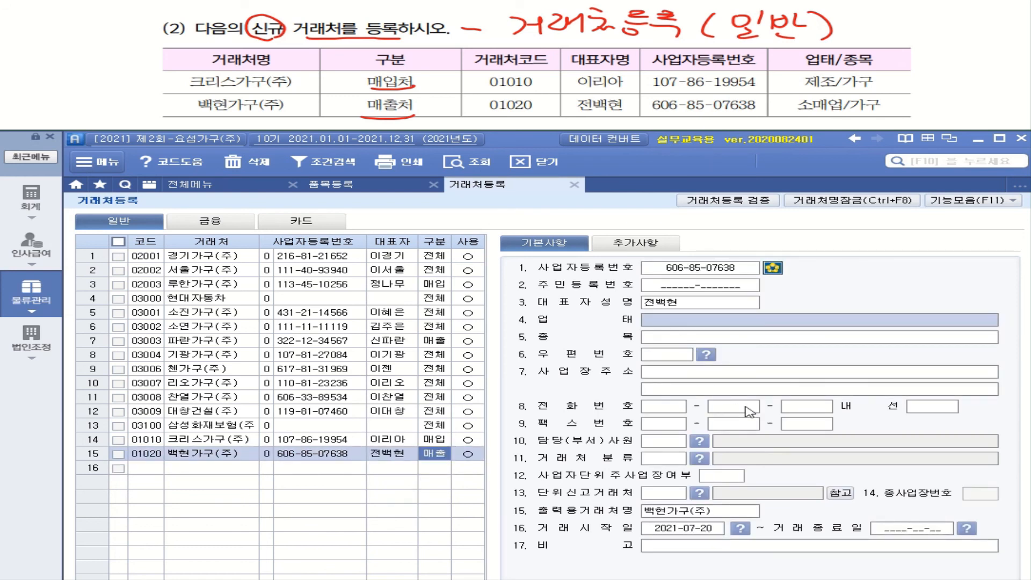
text(소매)
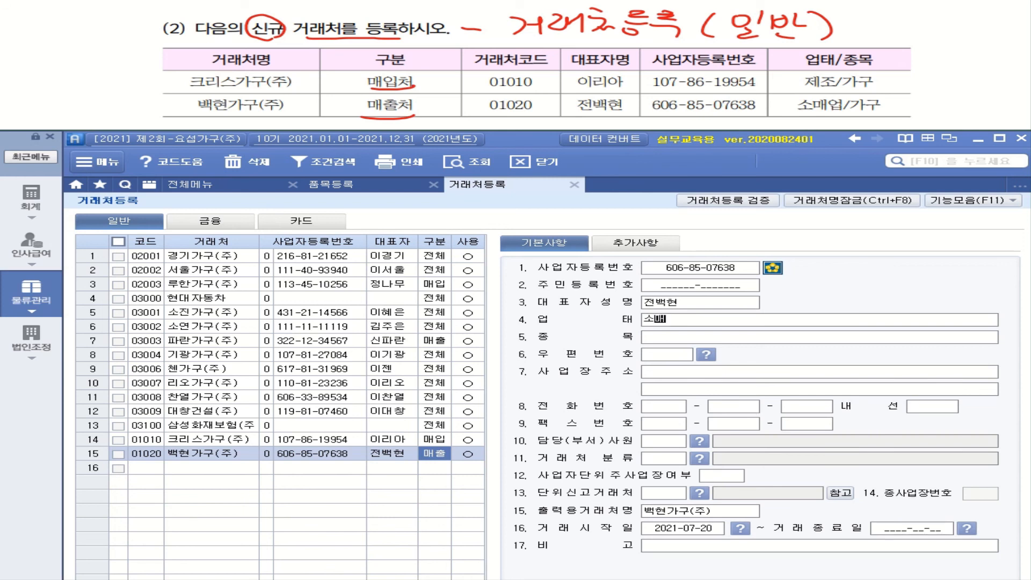
text(업)
key(Return)
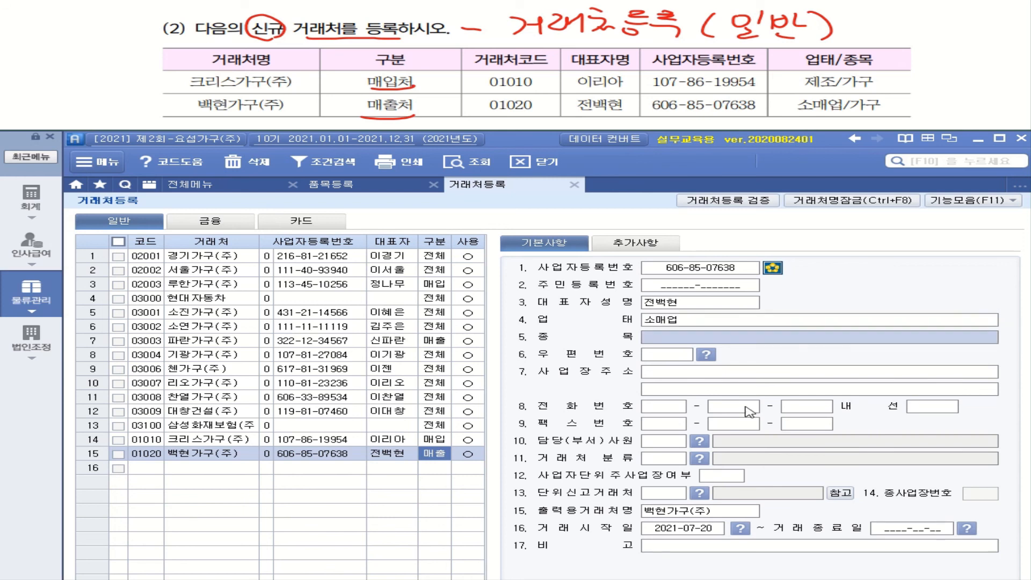
text(가)
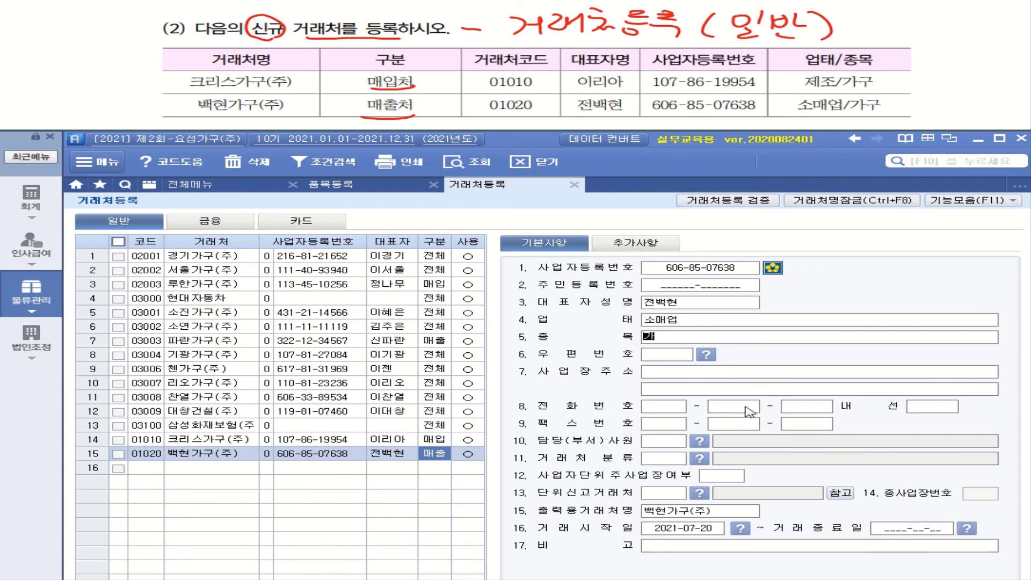
text(구)
key(Return)
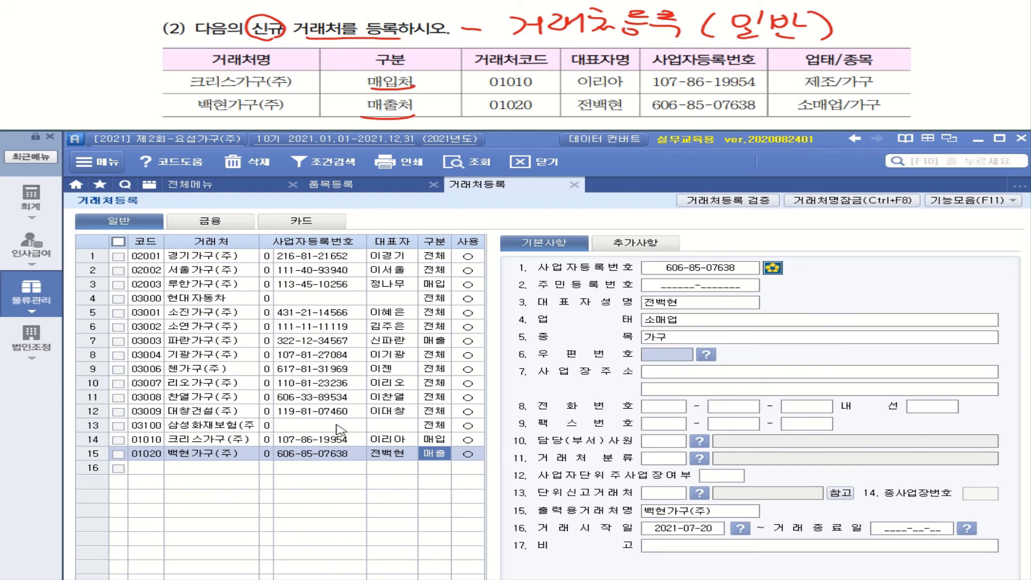
click(203, 466)
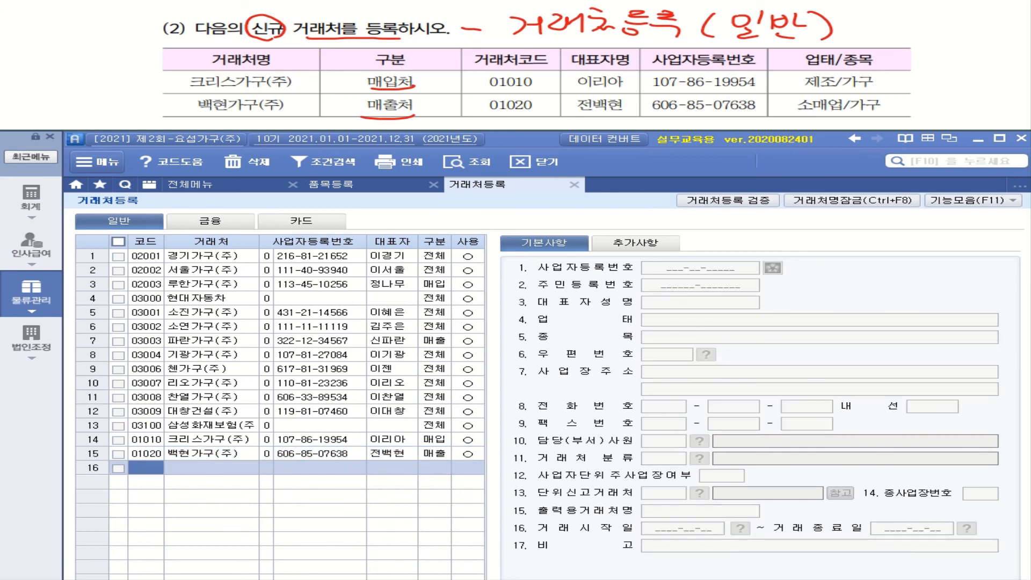